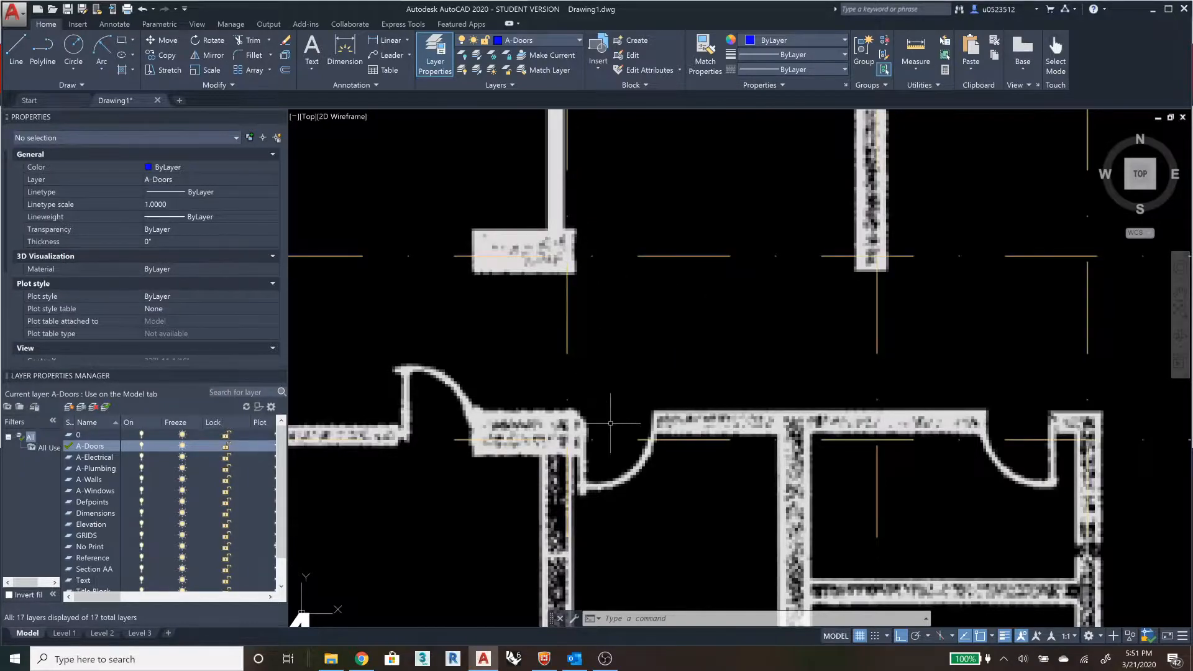
- On the A-Doors layer, draw a vertical door-leaf rectangle 2 inches wide and 36 inches long in the open space between the walls
left_click(525, 41)
left_click(528, 72)
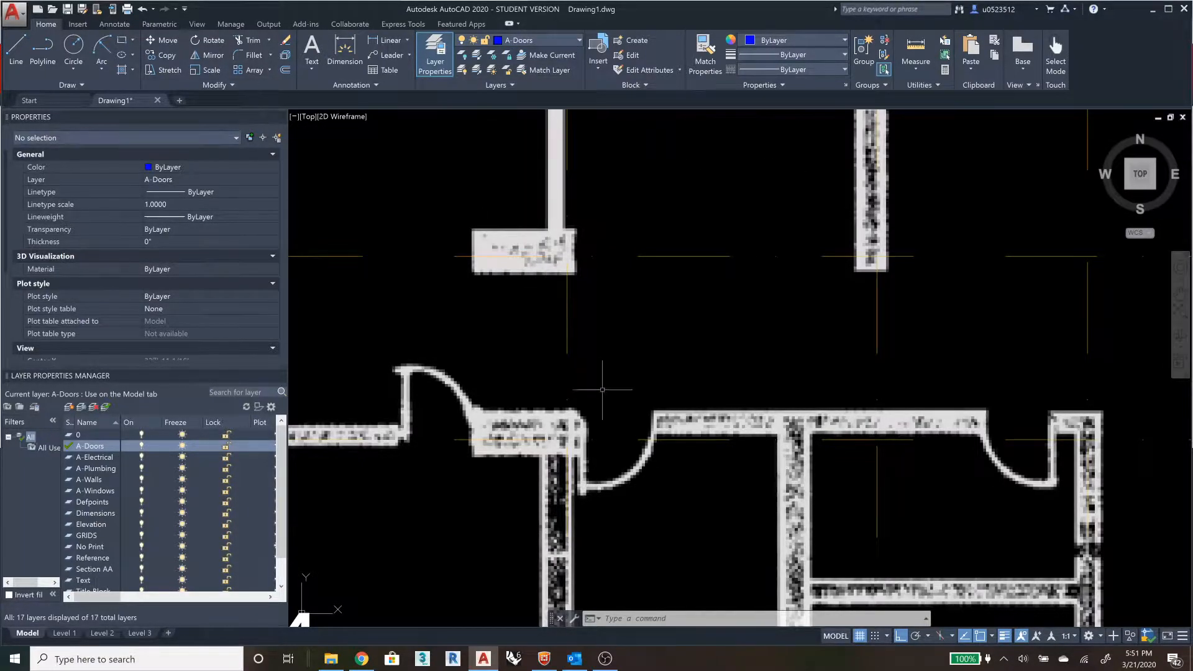
left_click(119, 42)
left_click(647, 271)
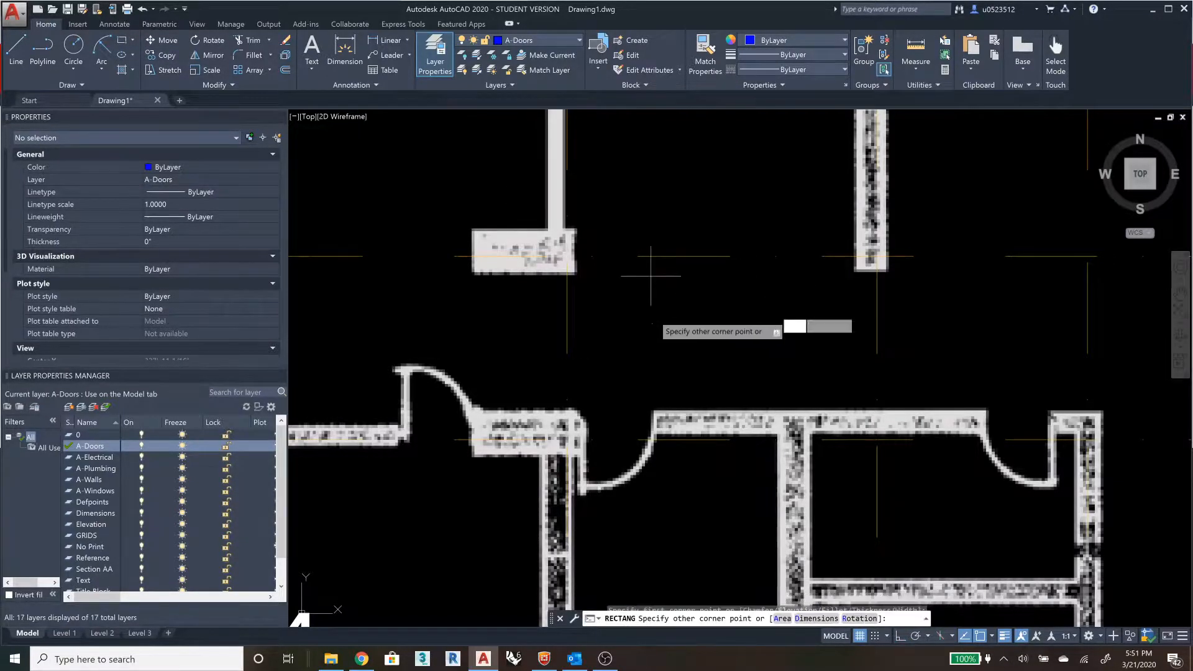
type("2")
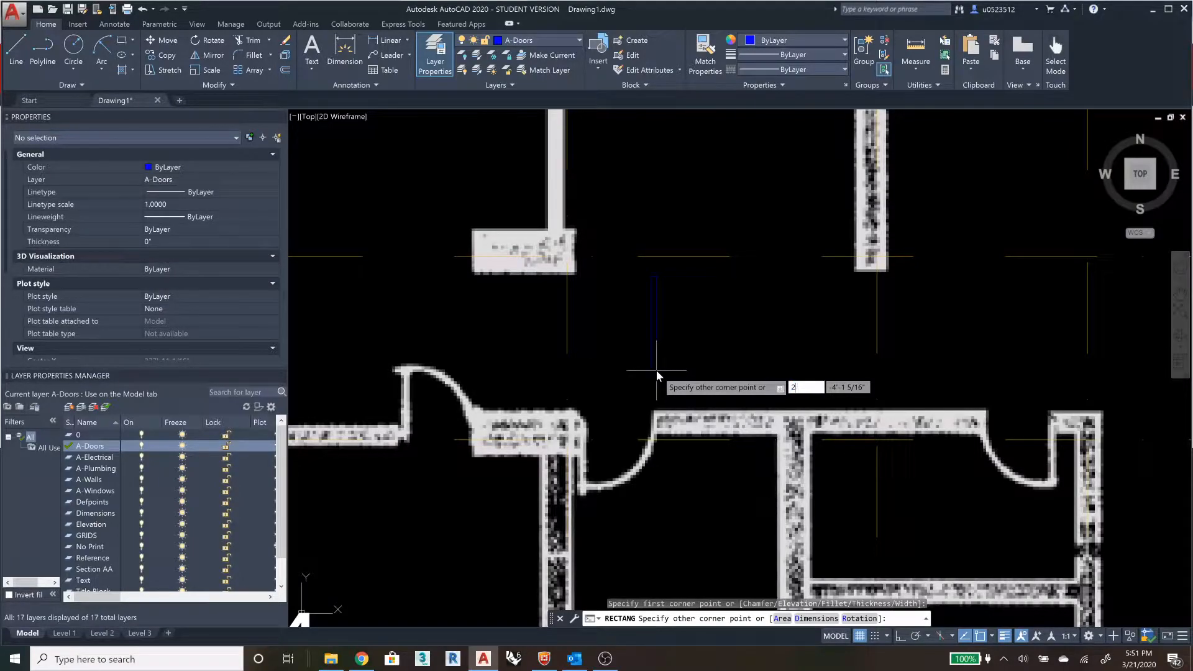
key("Tab")
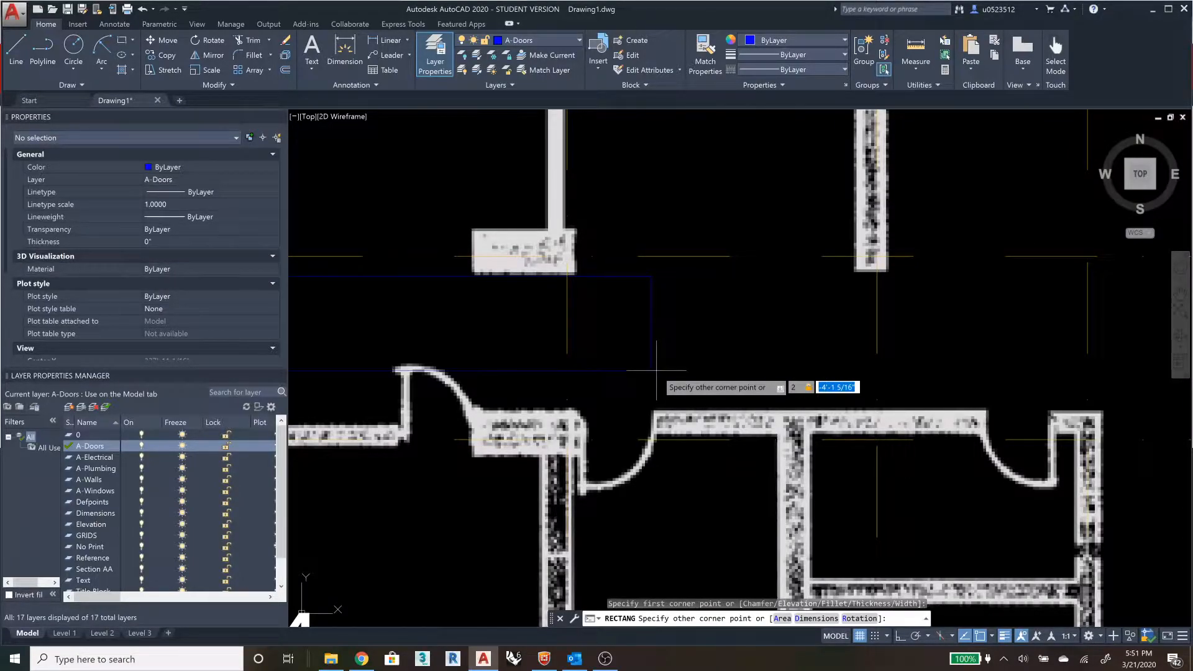
type("-")
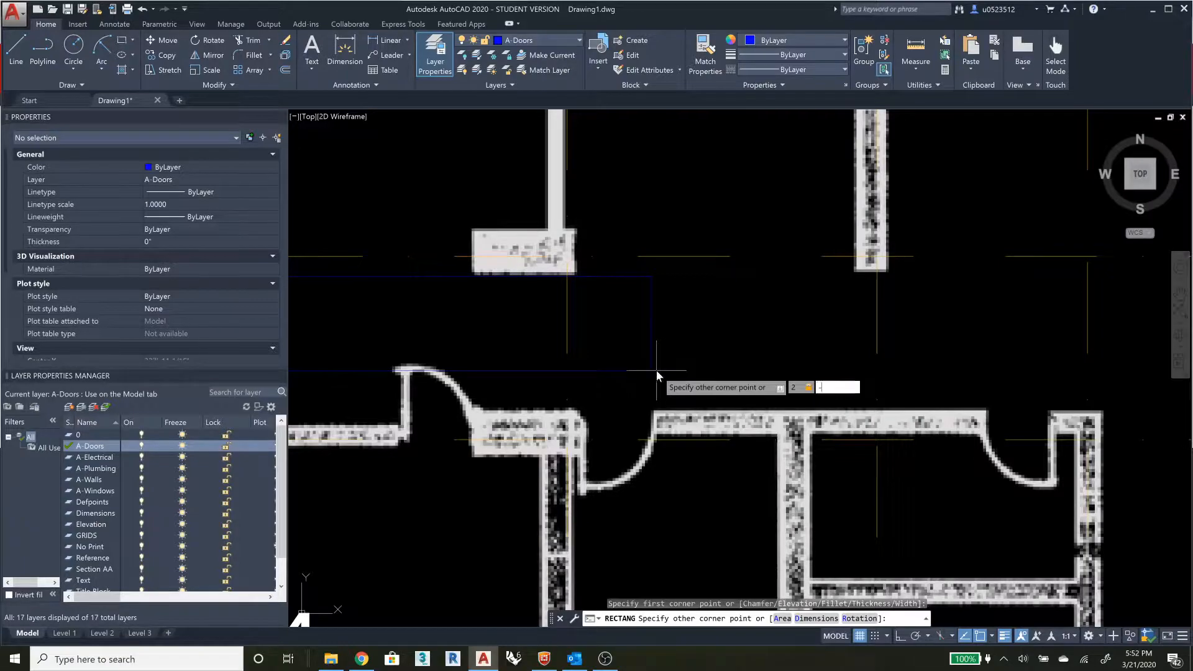
type("36")
key("Return")
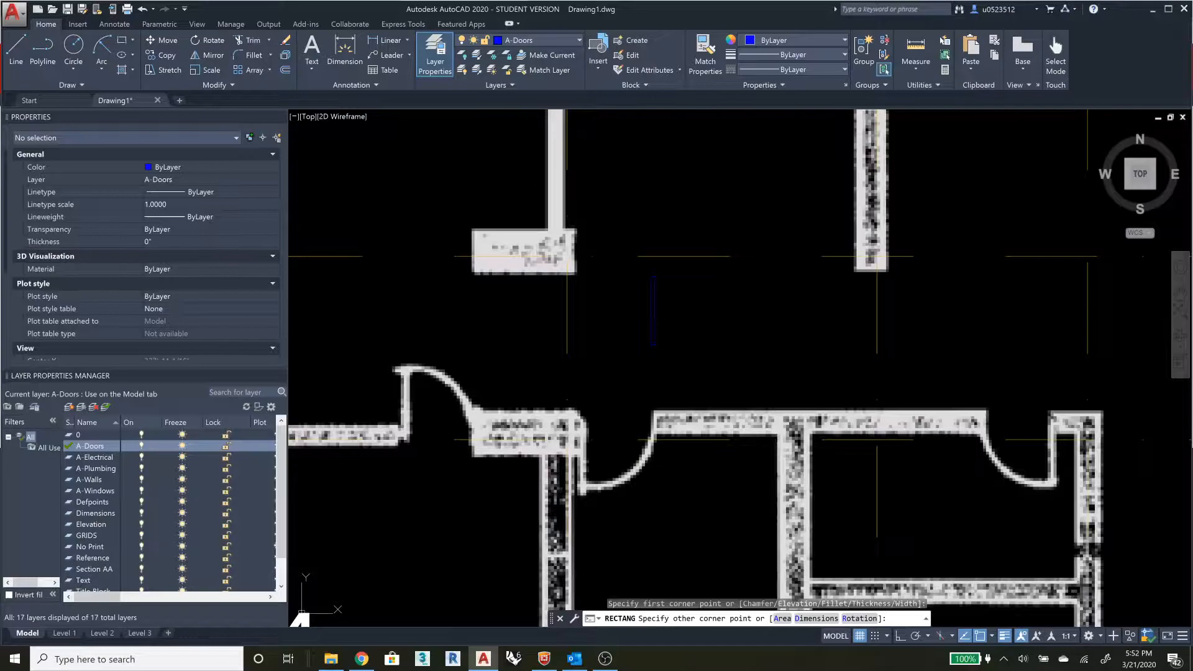
- Draw a 2 by 8 inch jamb rectangle extending left and up from the door leaf's upper-left corner
scroll(659, 295, "up", 2)
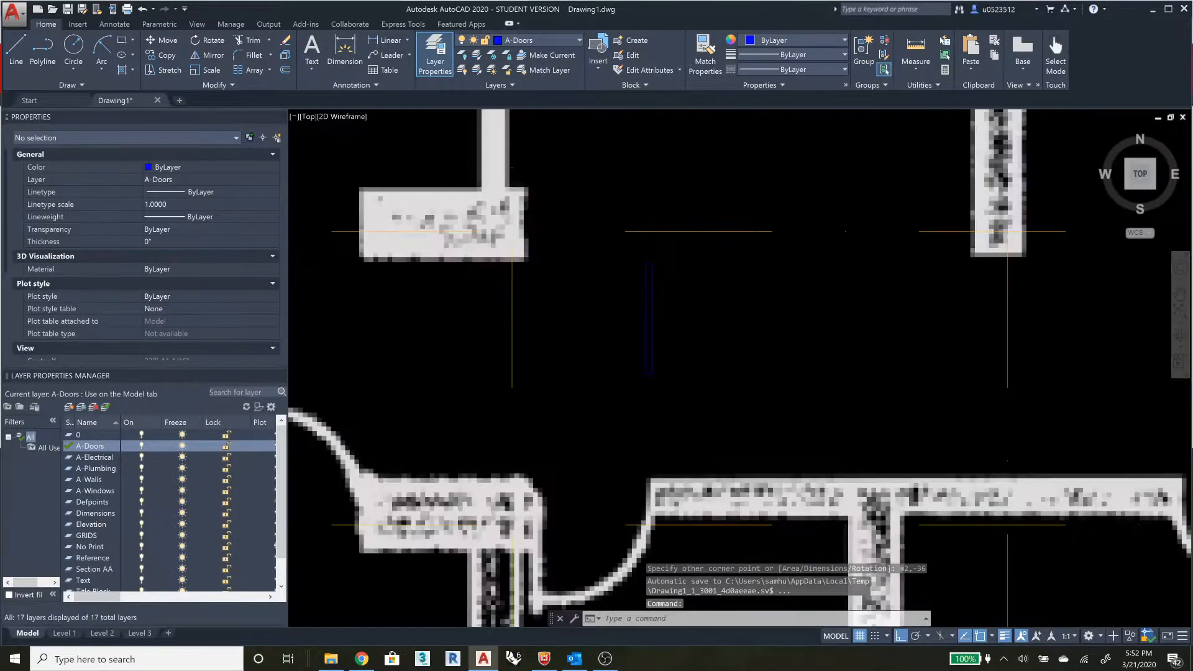
scroll(658, 296, "up", 6)
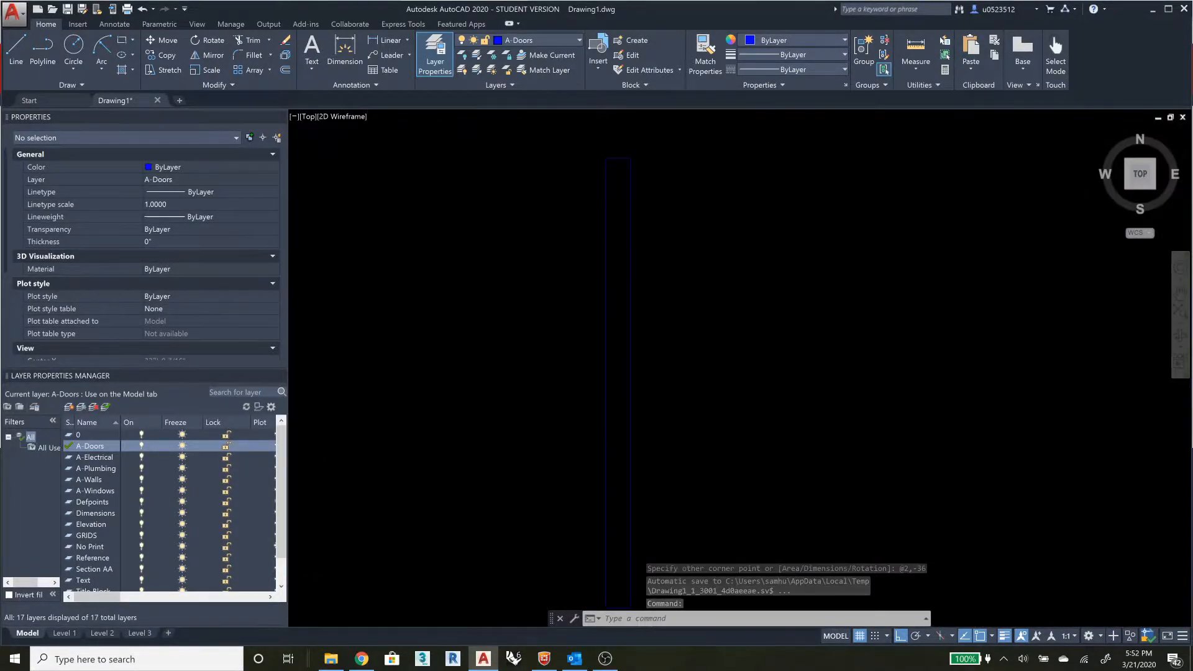
scroll(659, 300, "down", 2)
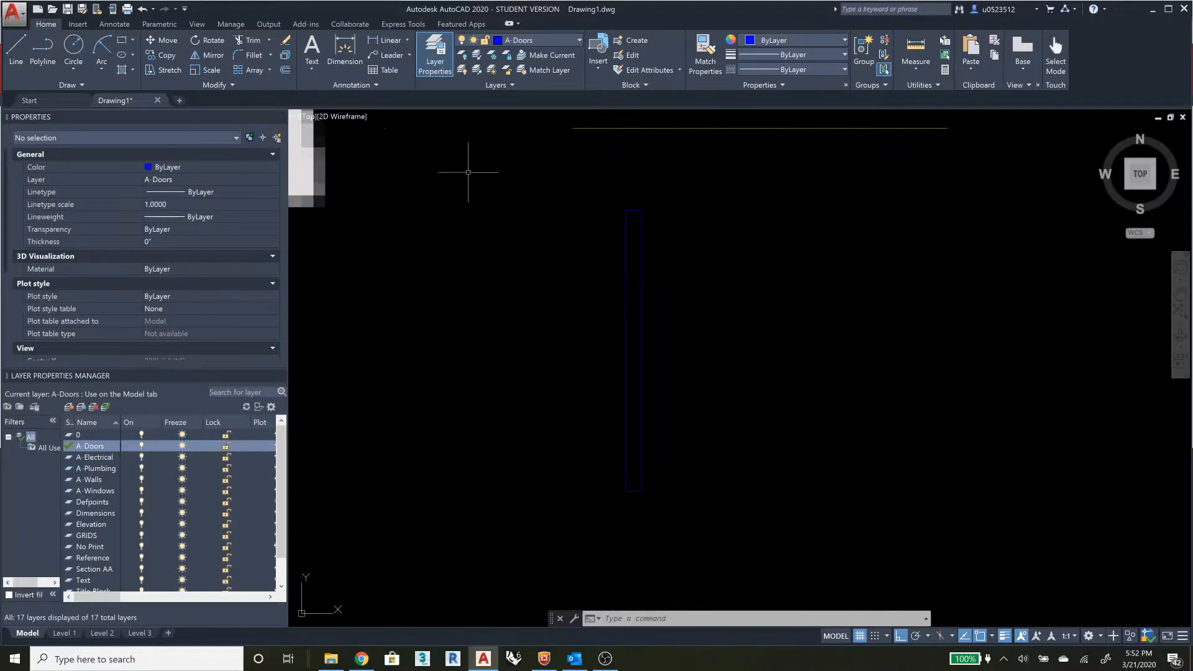
left_click(124, 42)
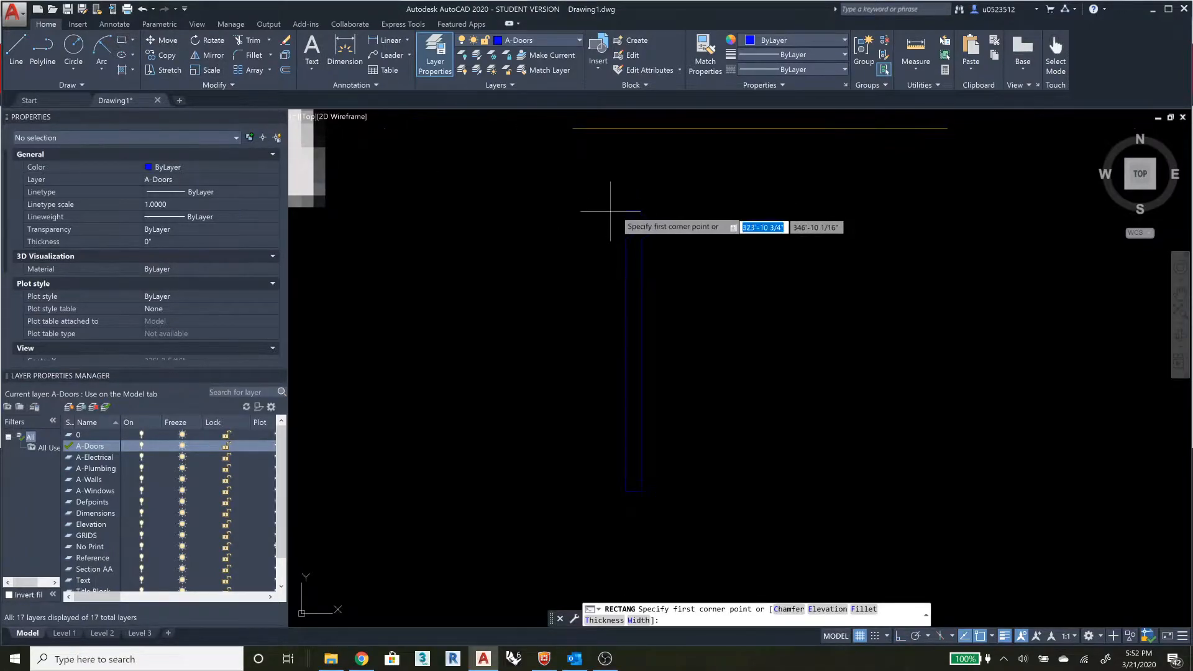
left_click(609, 158)
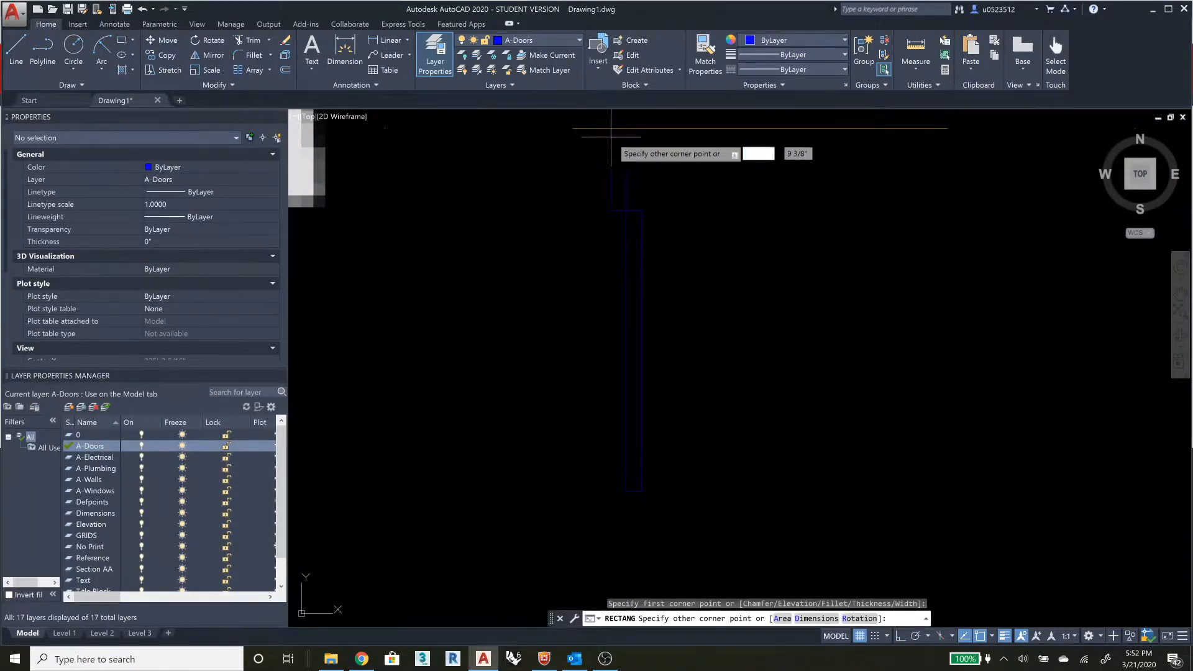
type("-2")
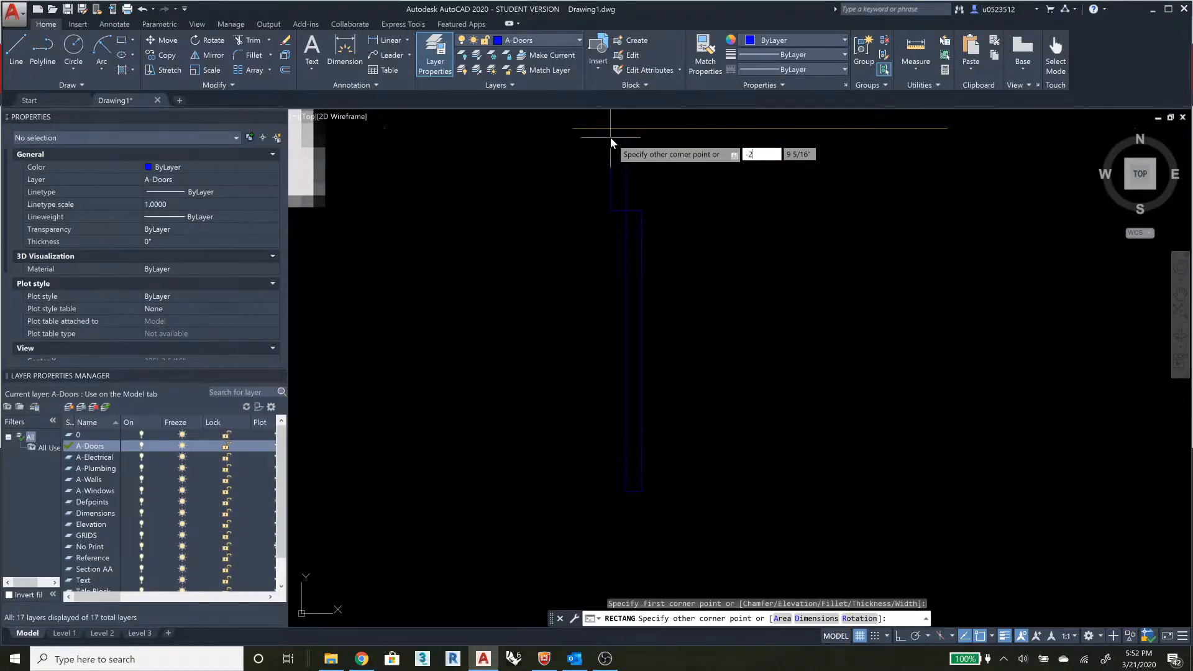
key("Tab")
type("12")
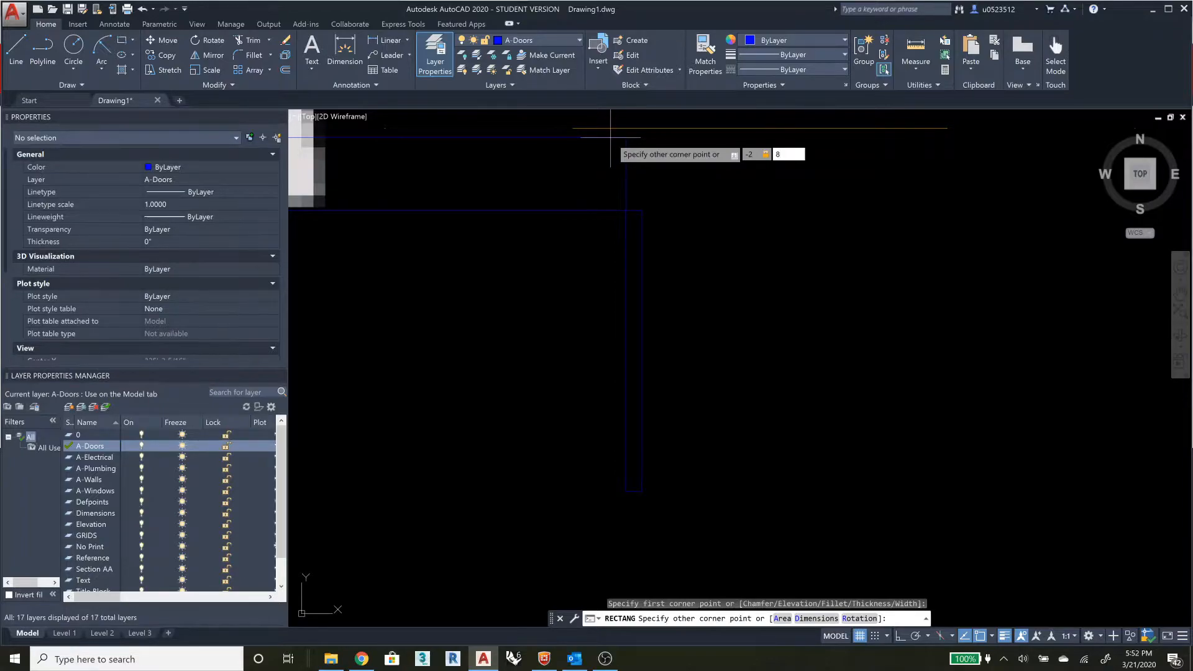
key("Return")
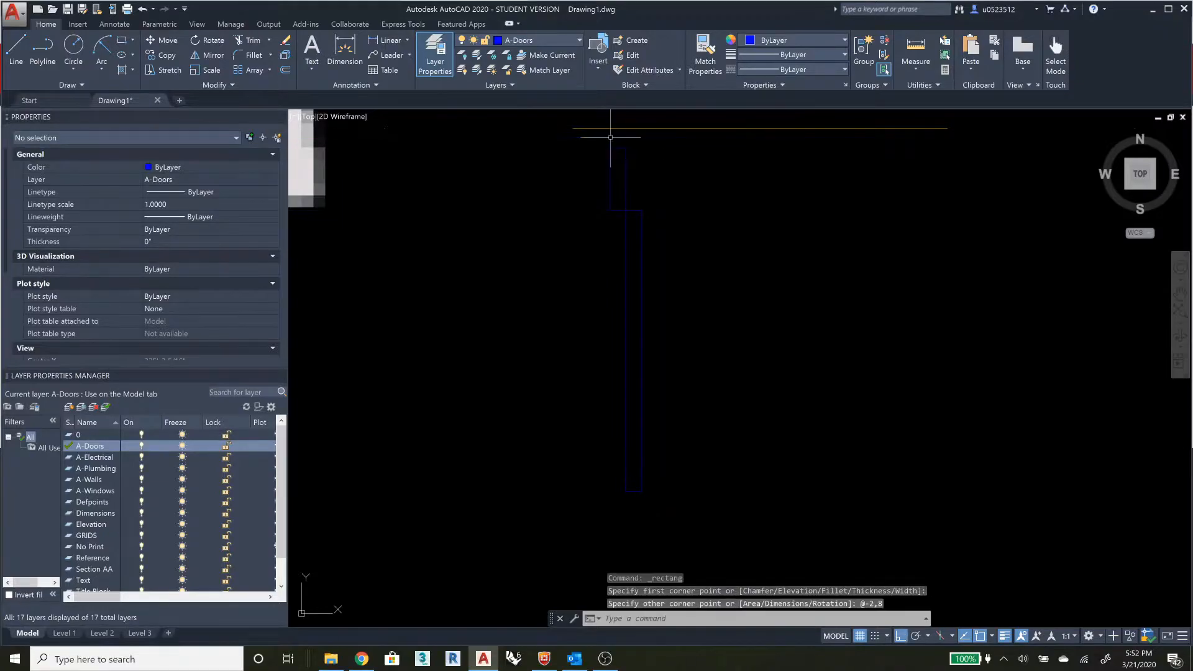
- Copy the jamb rectangle 38 inches horizontally to the right for the opposite side of the door opening
left_click(625, 169)
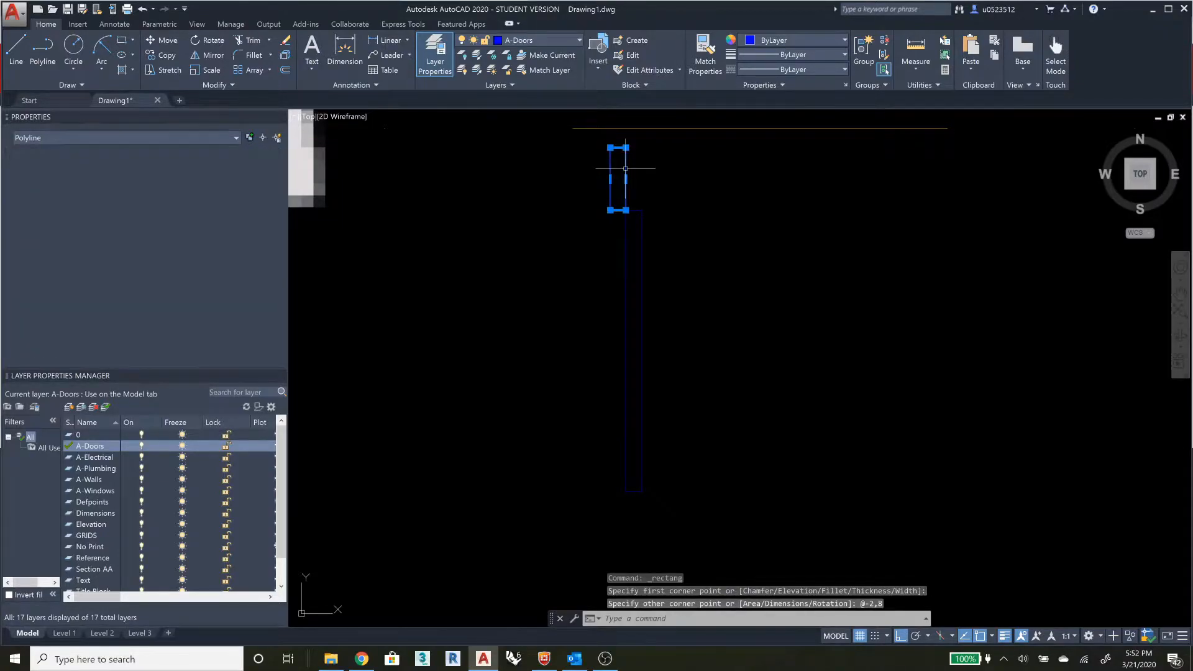
left_click(165, 54)
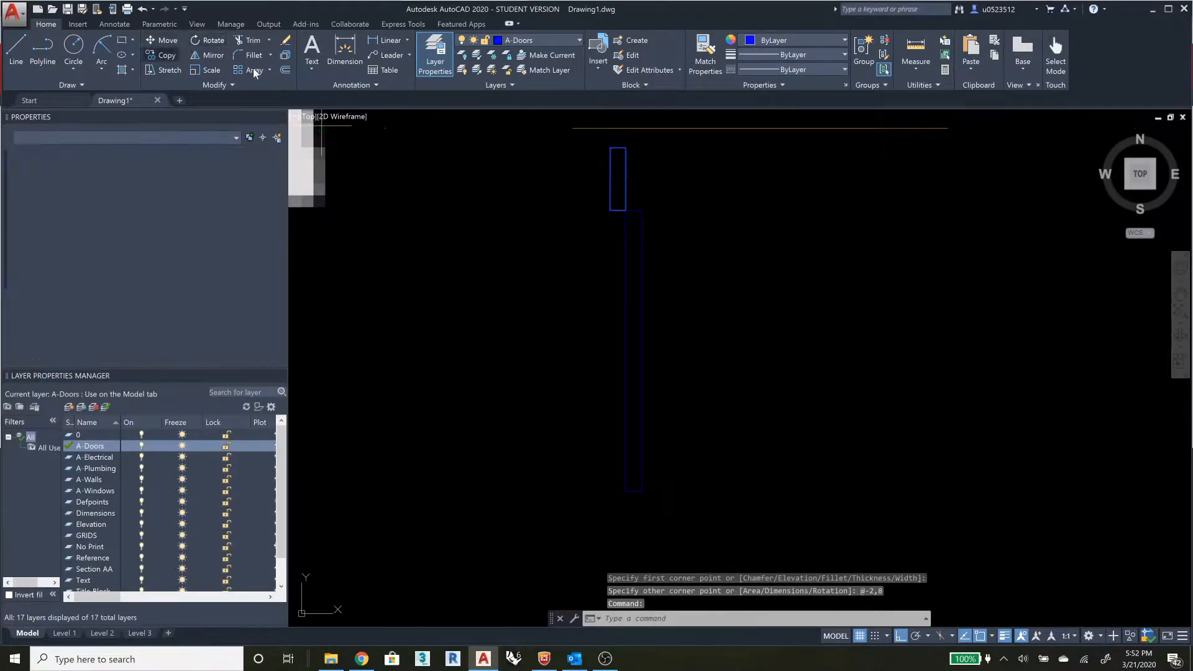
left_click(626, 148)
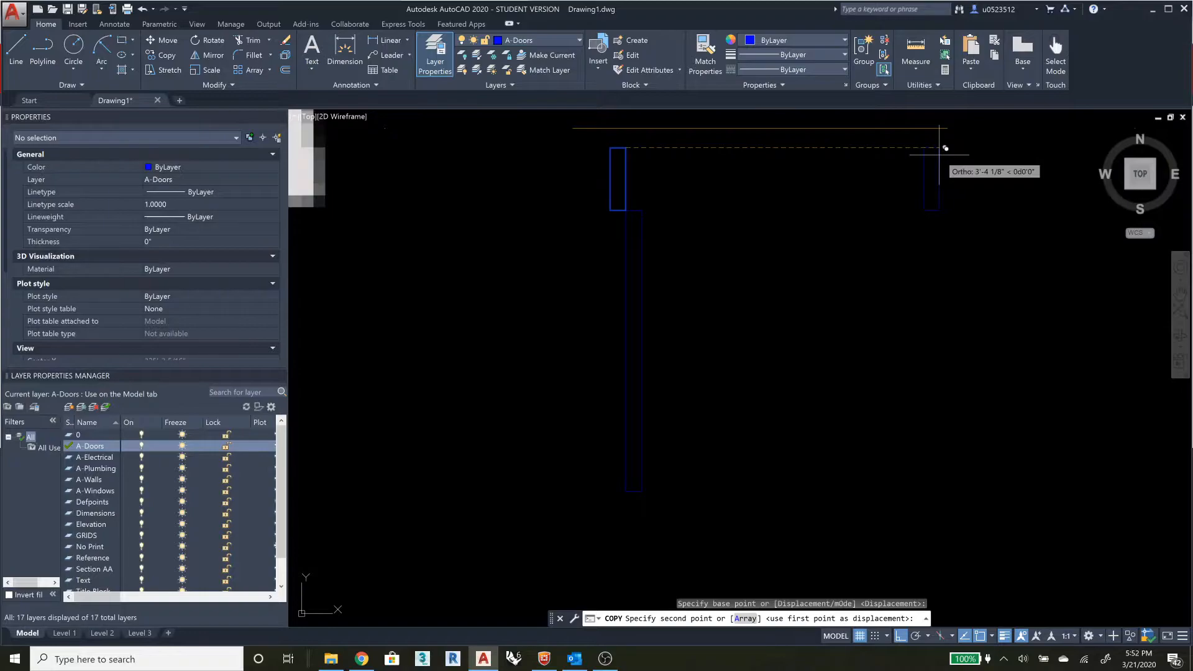
type("38")
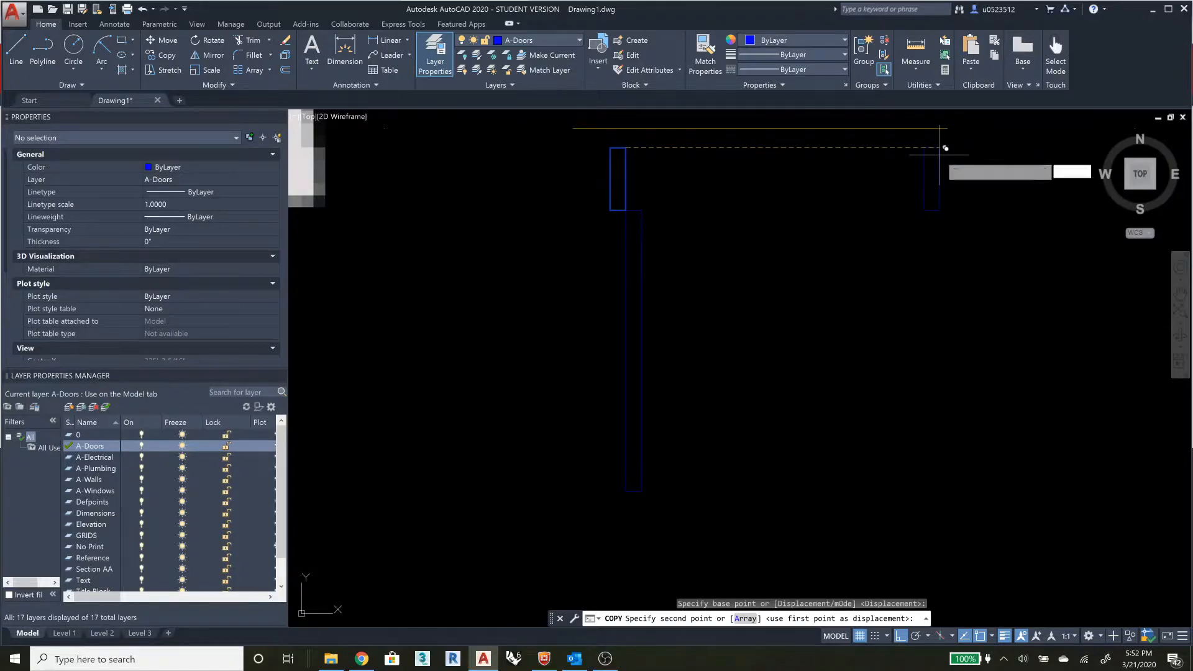
key("Return")
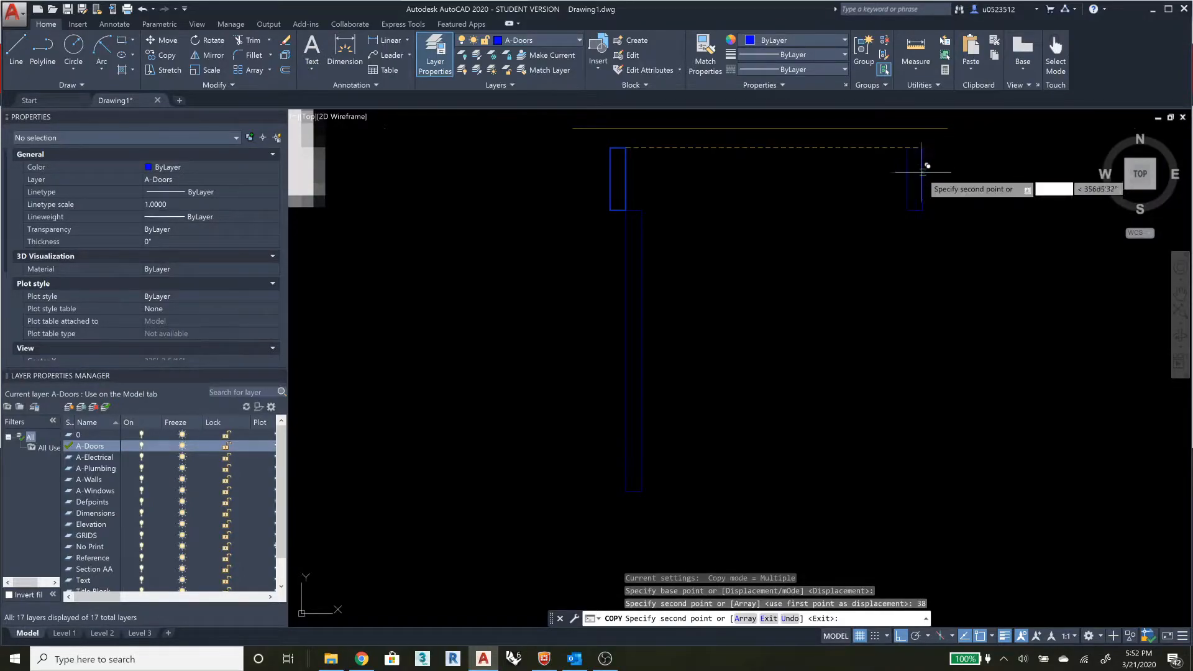
key("Return")
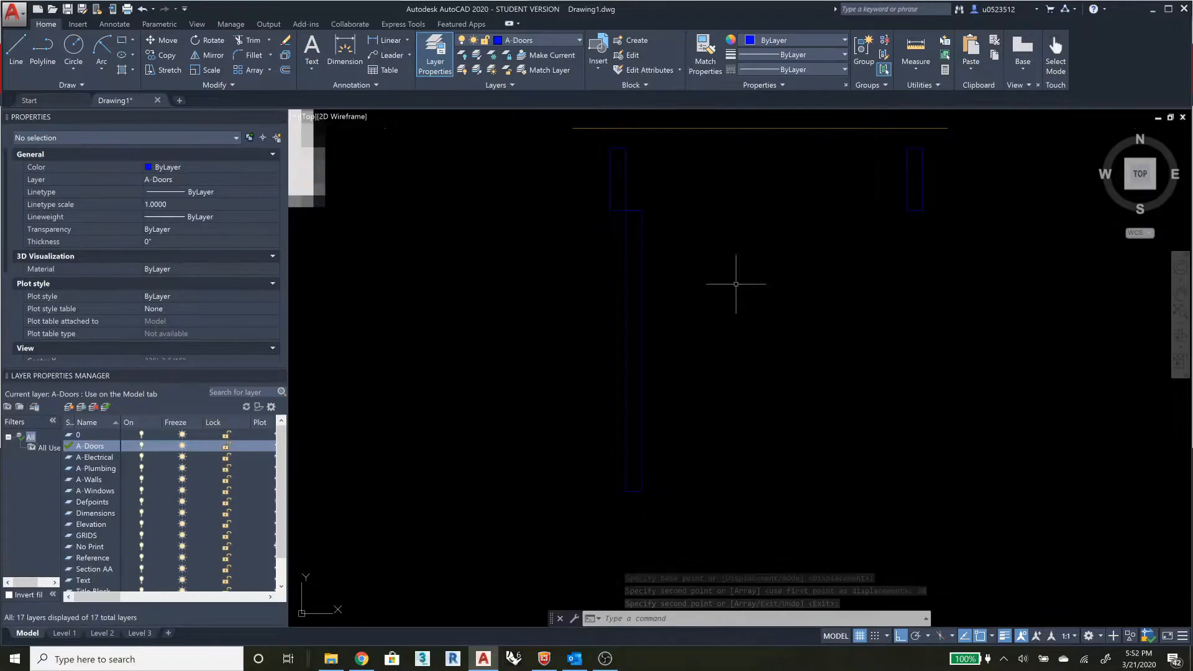
- Draw the door swing as a Start, End, Direction arc from the leaf's lower-right corner to the right jamb's lower-left corner, bulging outward
left_click(107, 64)
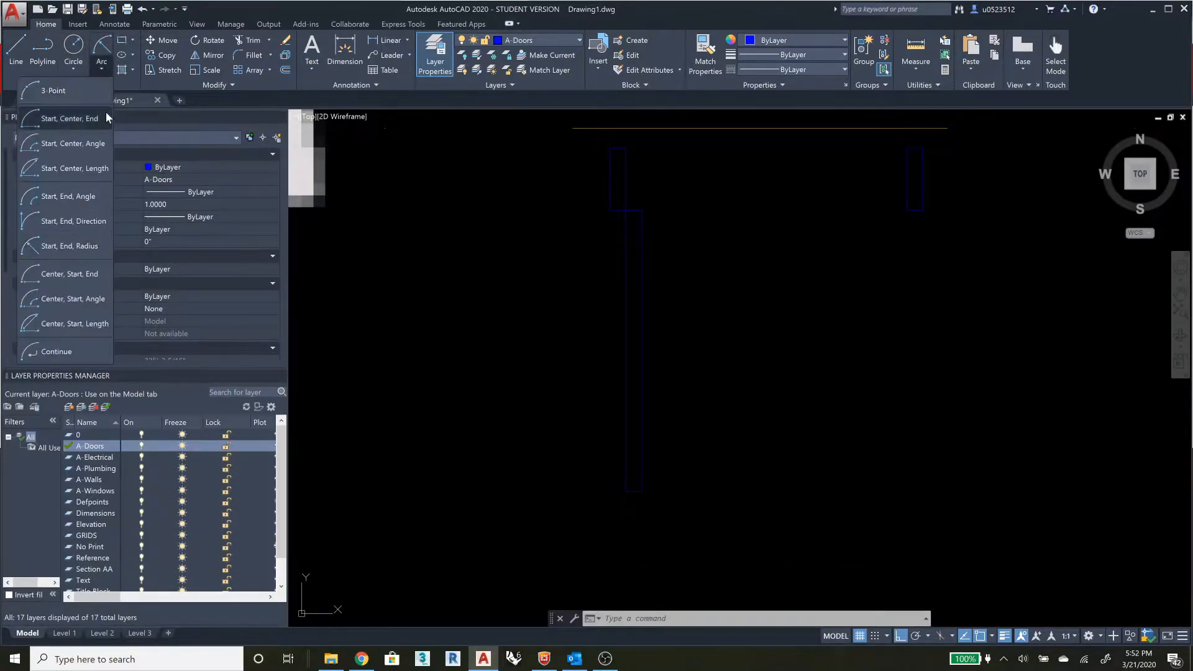
left_click(83, 221)
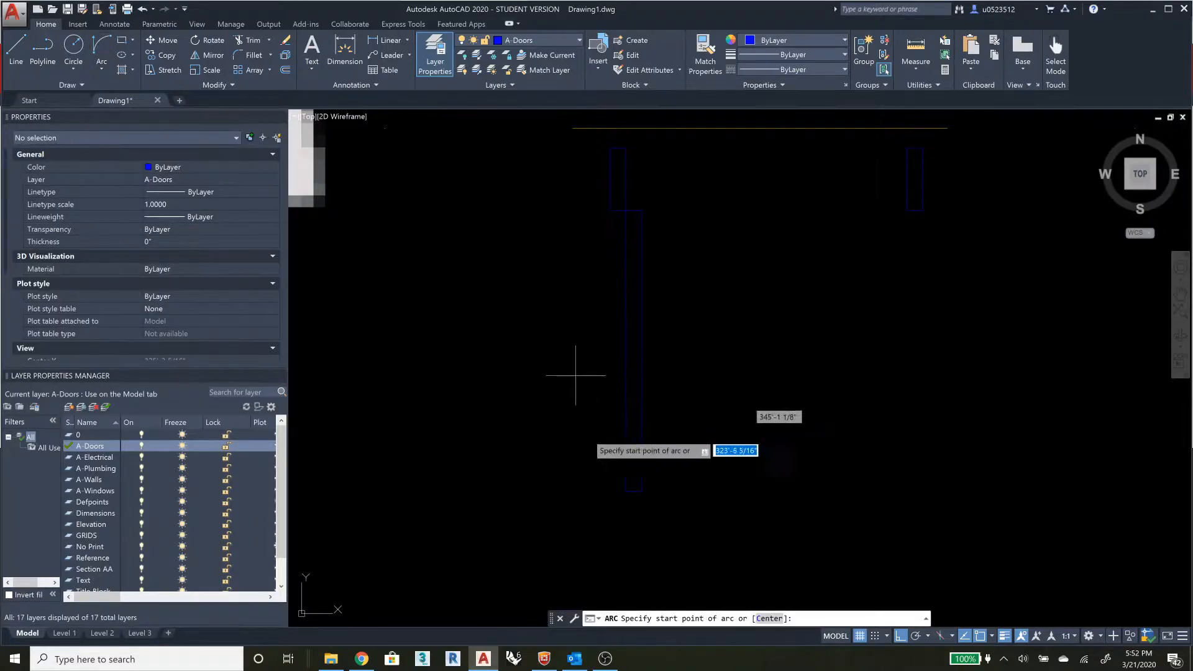
left_click(641, 492)
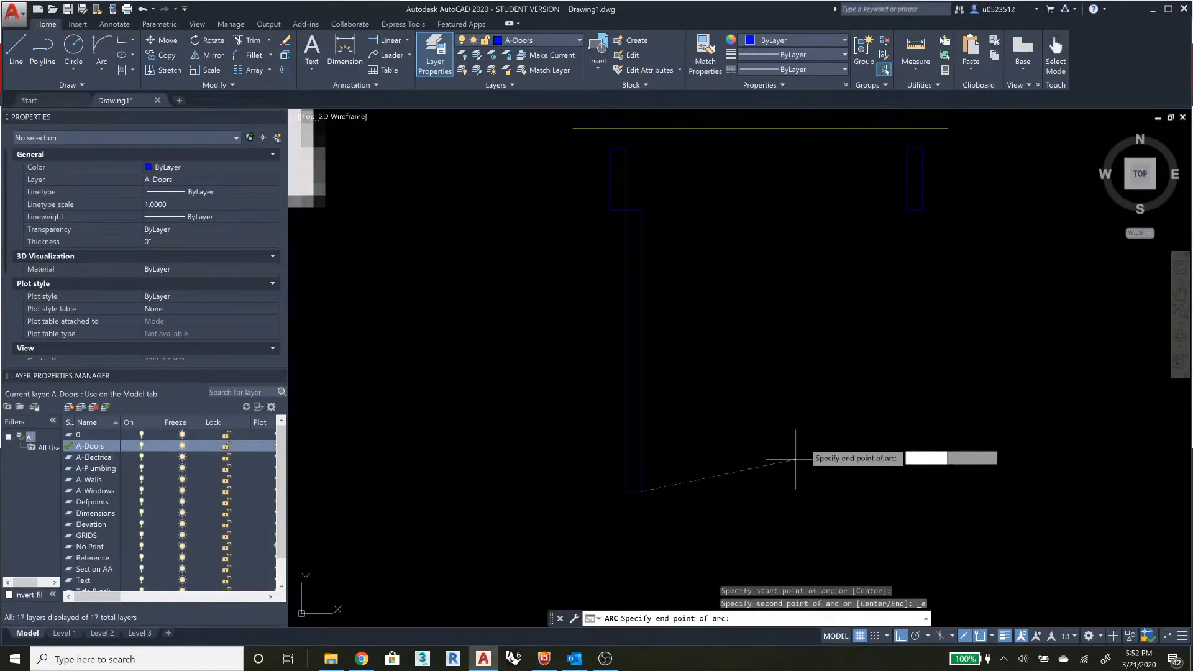
left_click(907, 212)
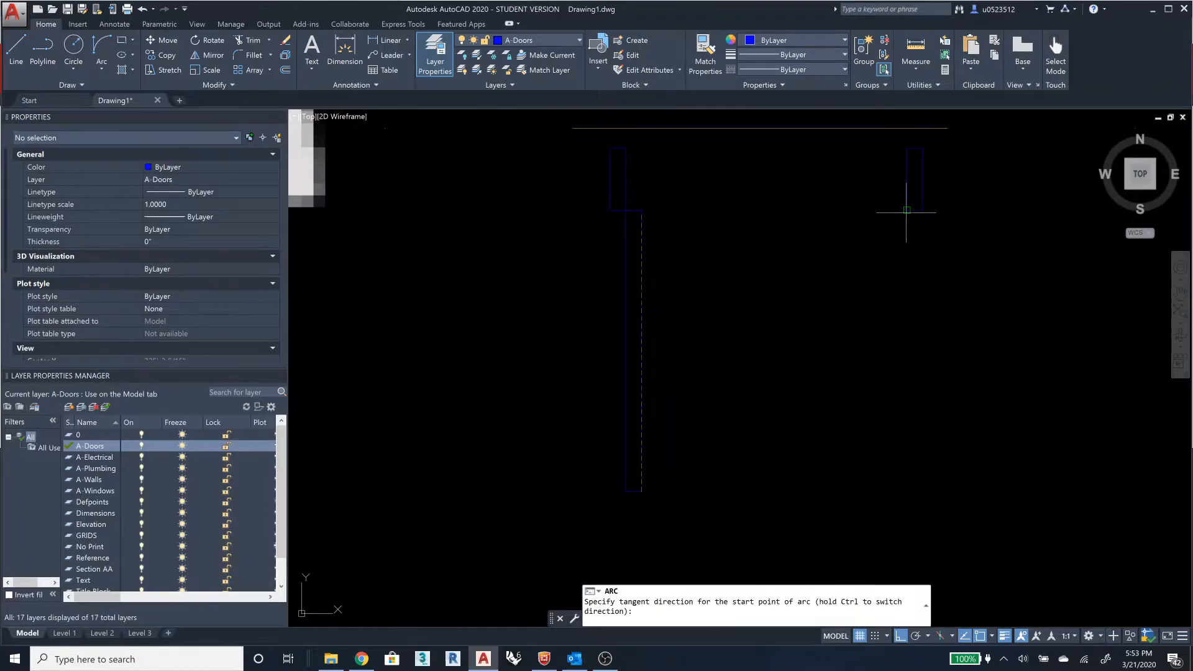
left_click(908, 431)
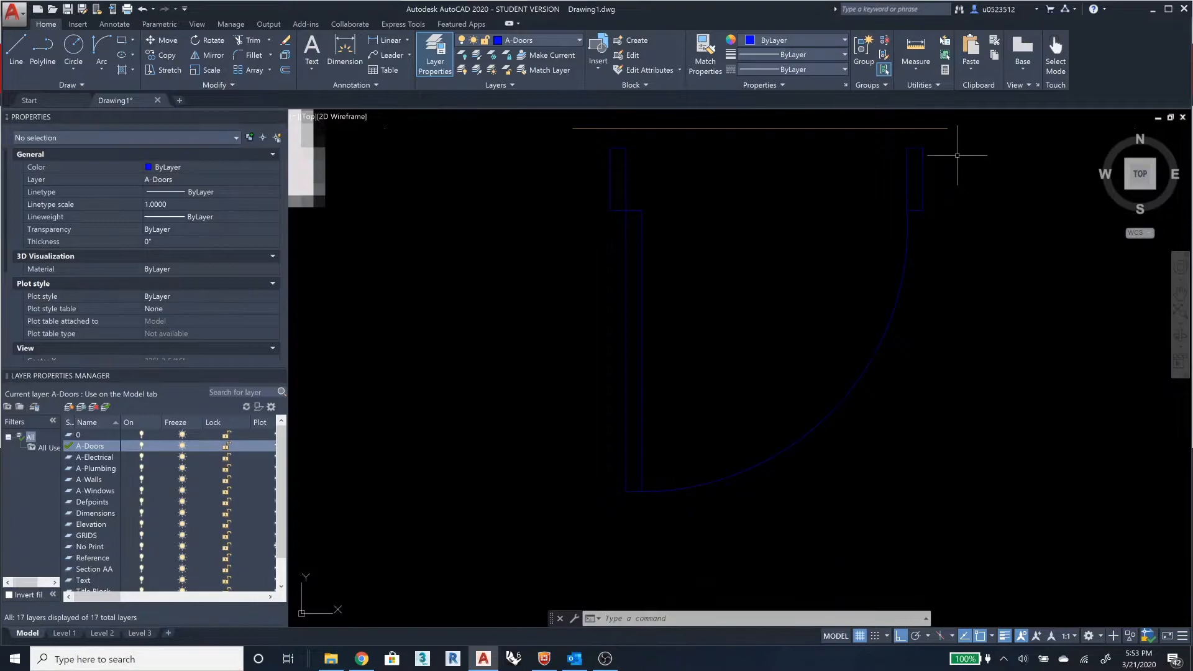
- Define the leaf, both jambs and swing arc as block DOOR 36IN, based at the left jamb's upper-left corner, redefining the existing block
left_click(947, 137)
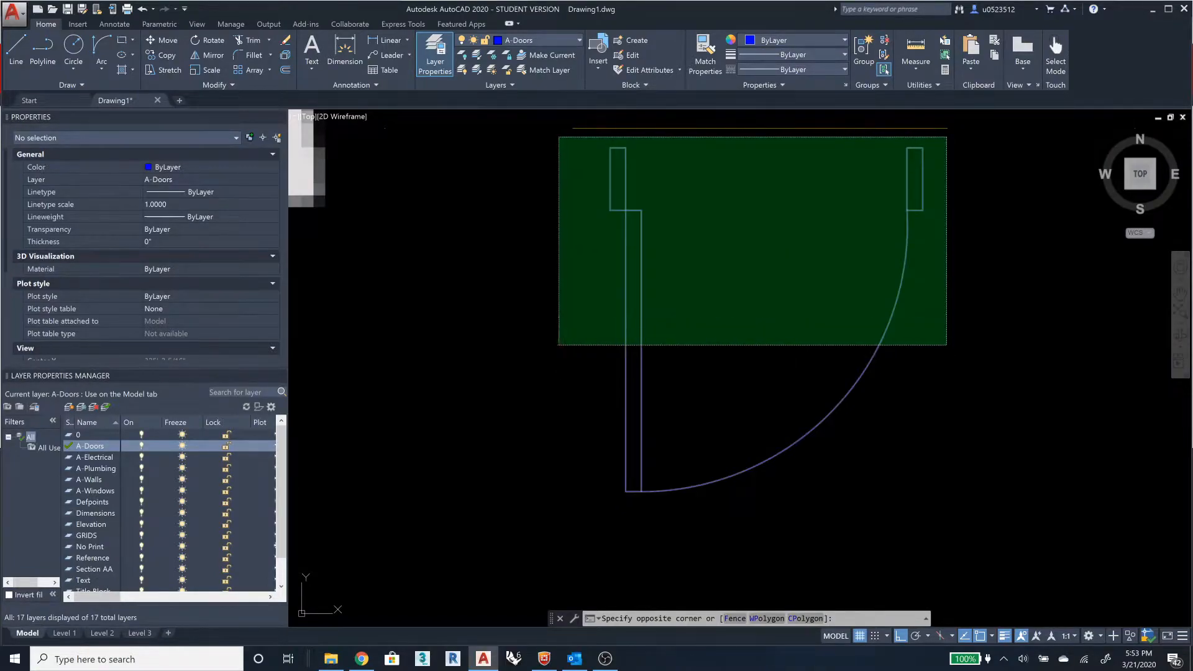
left_click(560, 349)
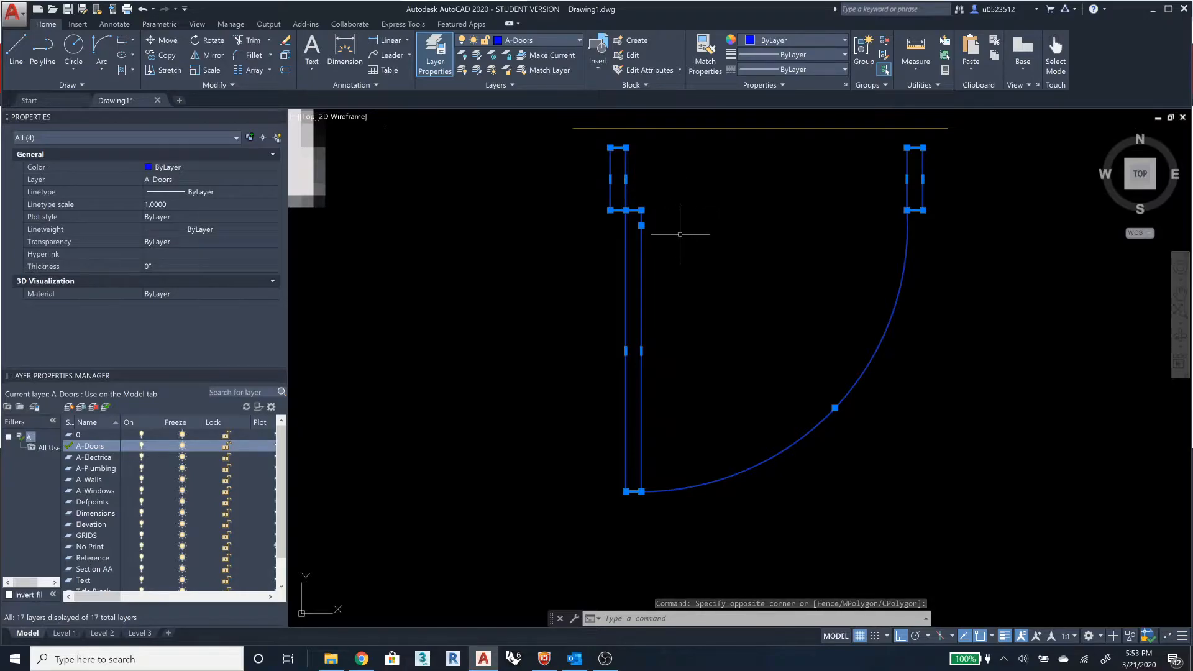
type("BLOCK")
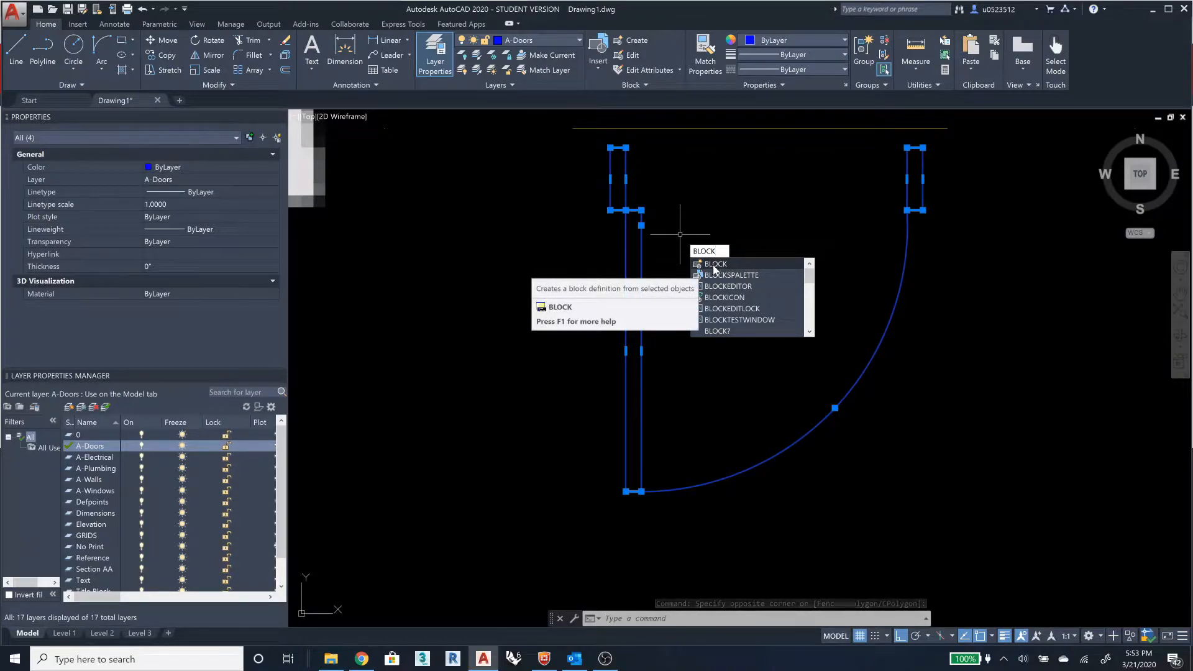
left_click(715, 265)
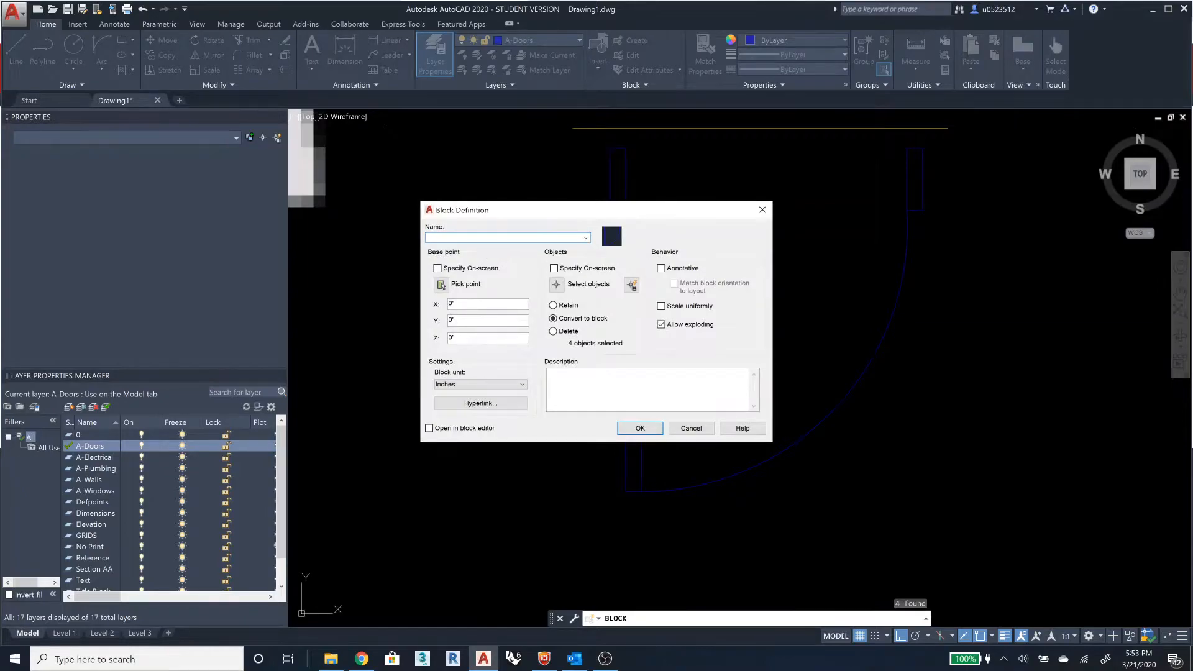
type("DOOR 36IN")
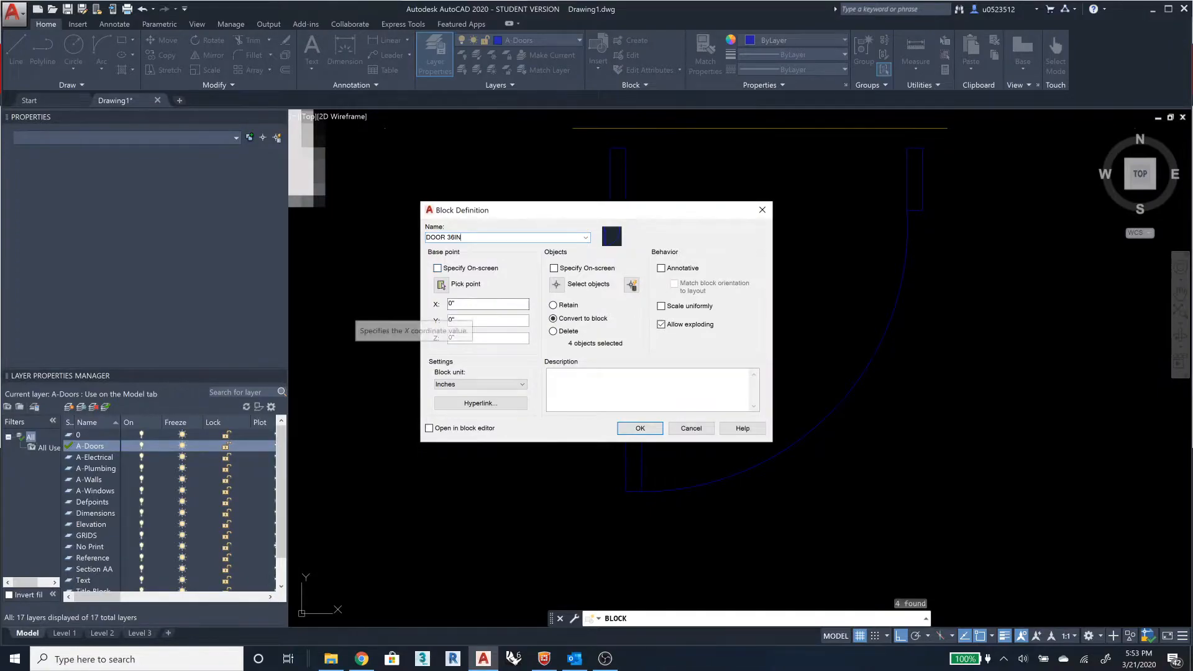
left_click(437, 268)
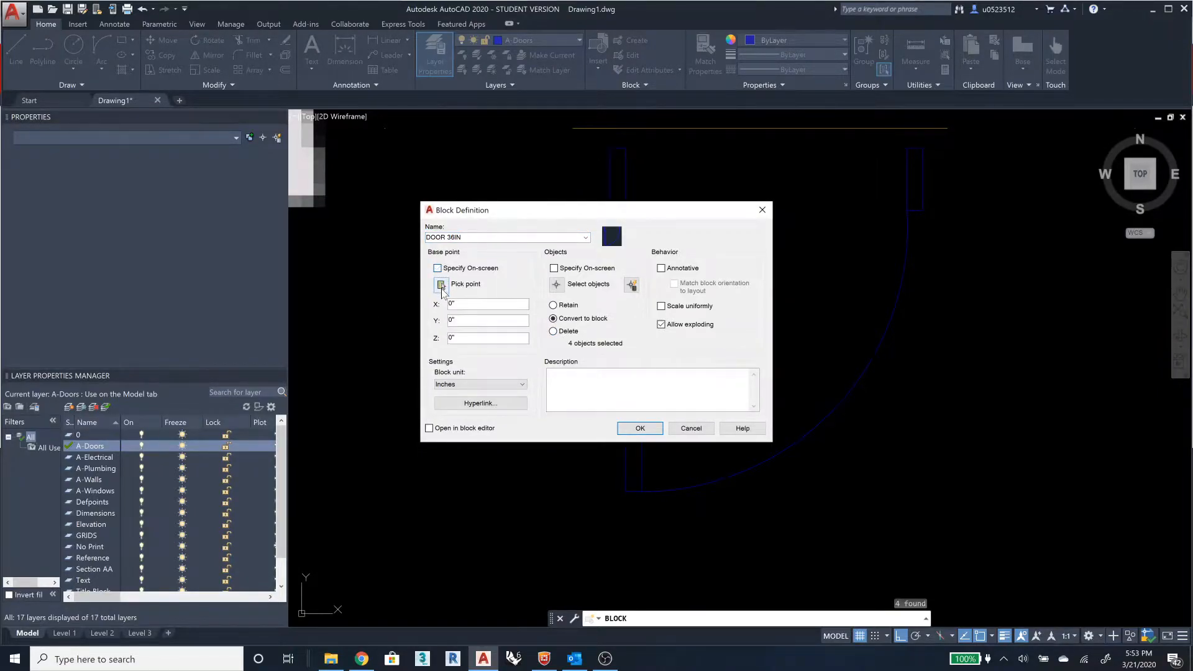
left_click(640, 428)
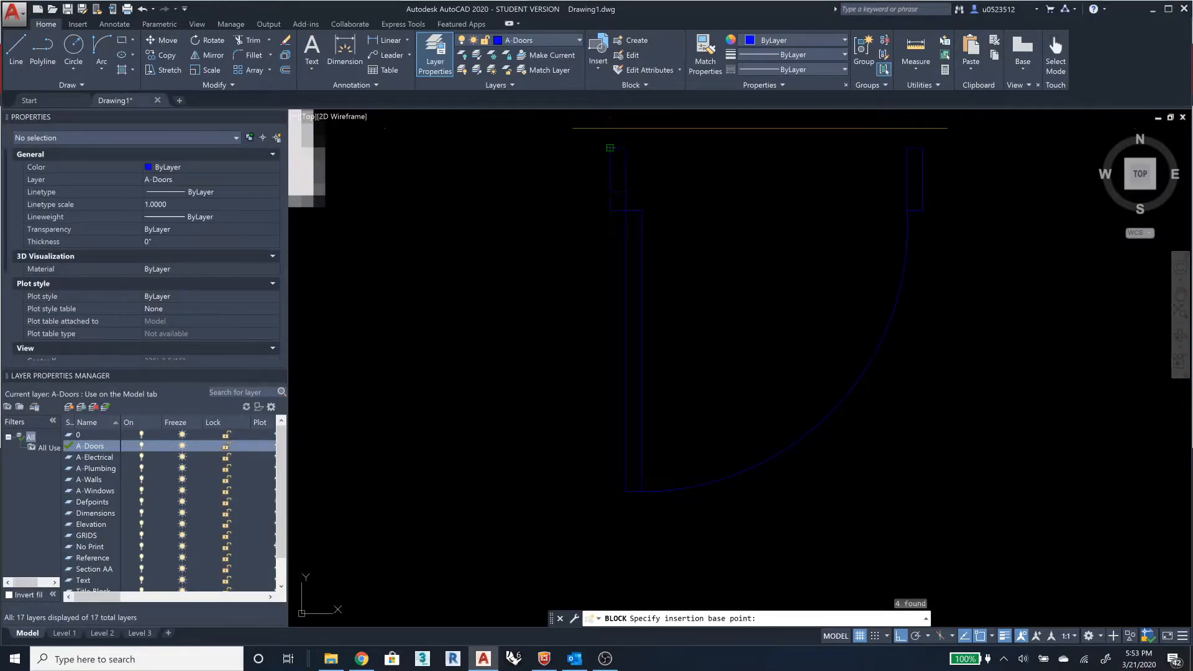
left_click(611, 148)
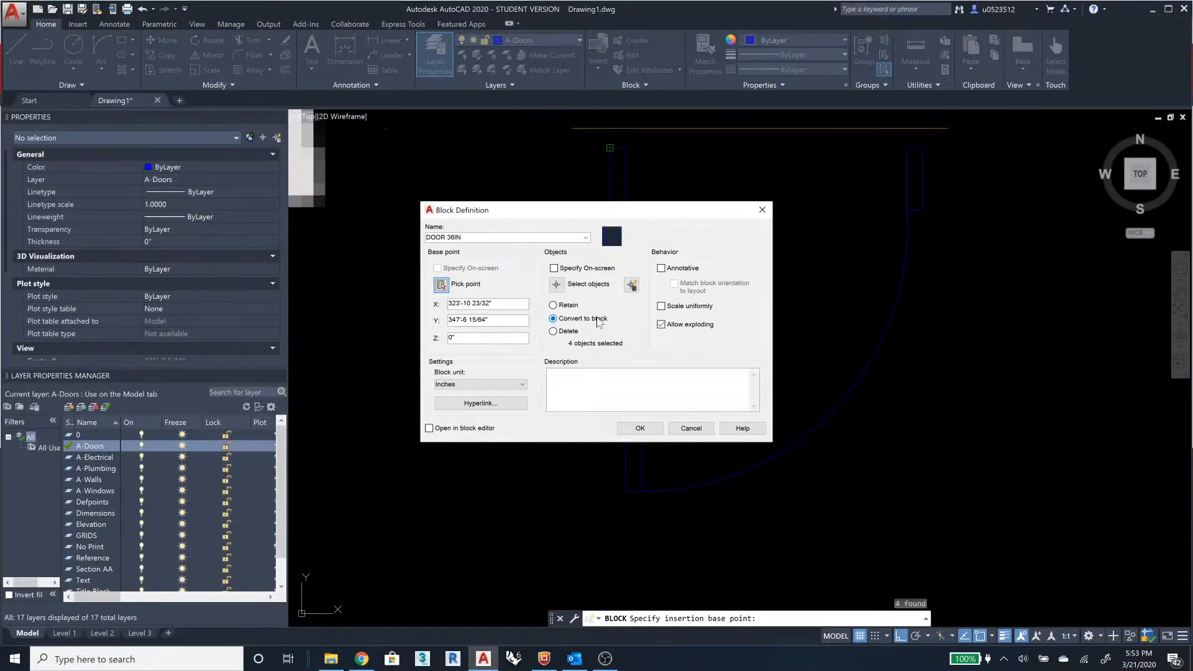
left_click(640, 428)
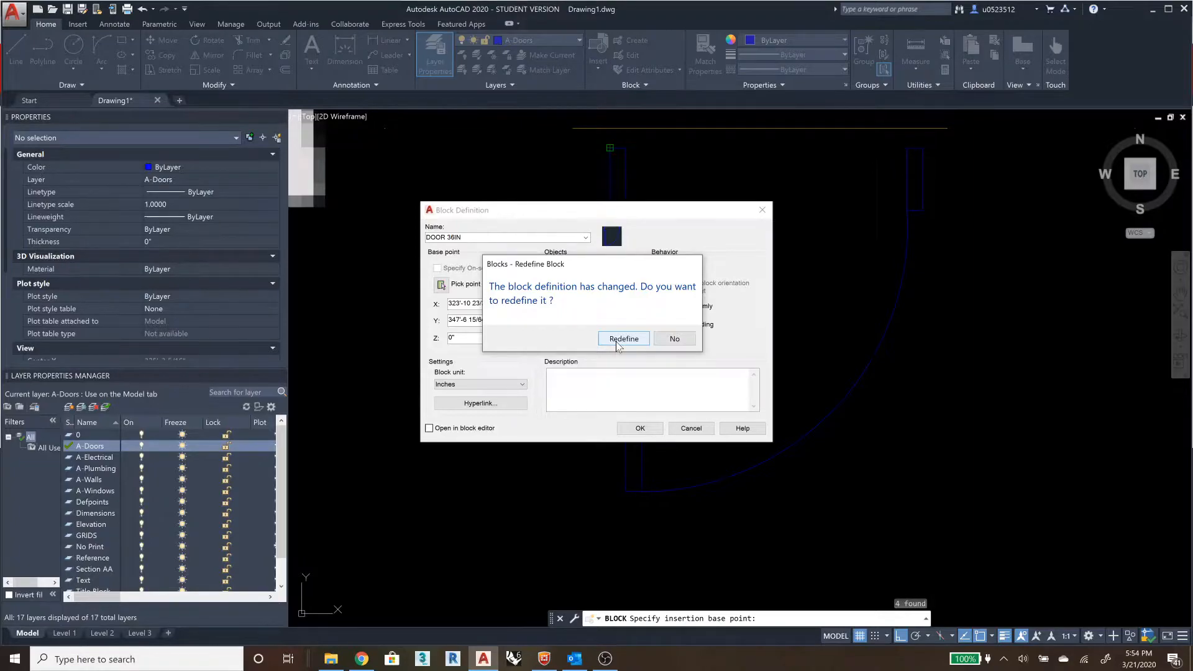
left_click(624, 339)
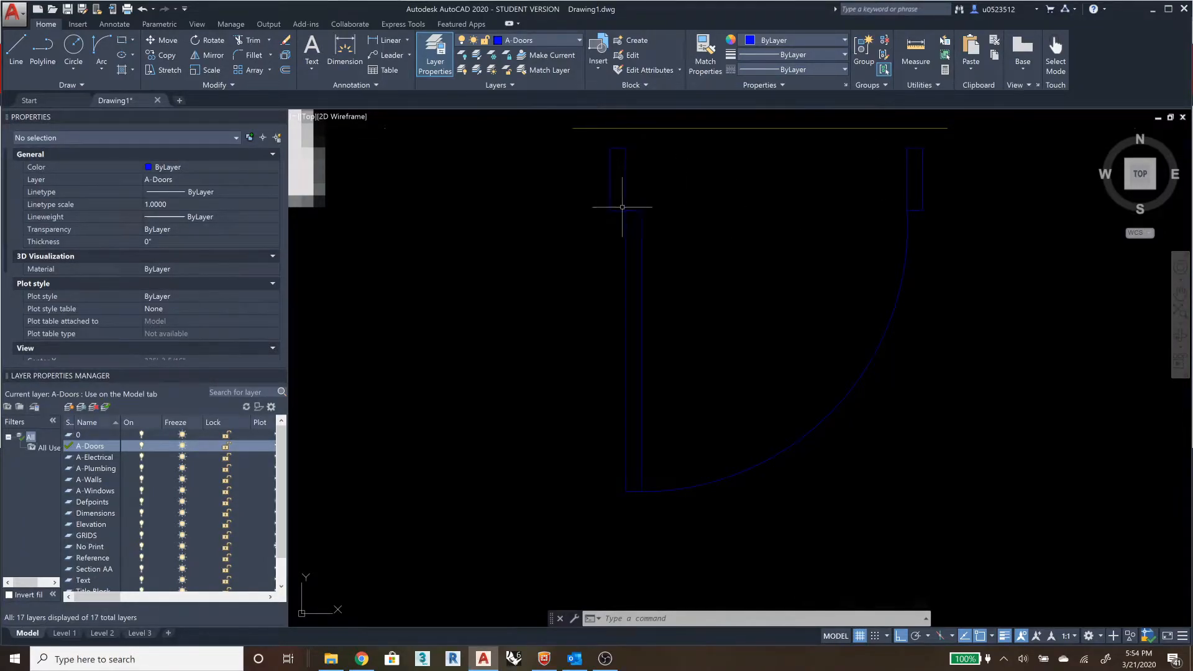
- Move the door block by its base point freely down and to the left, with ortho mode off
left_click(642, 204)
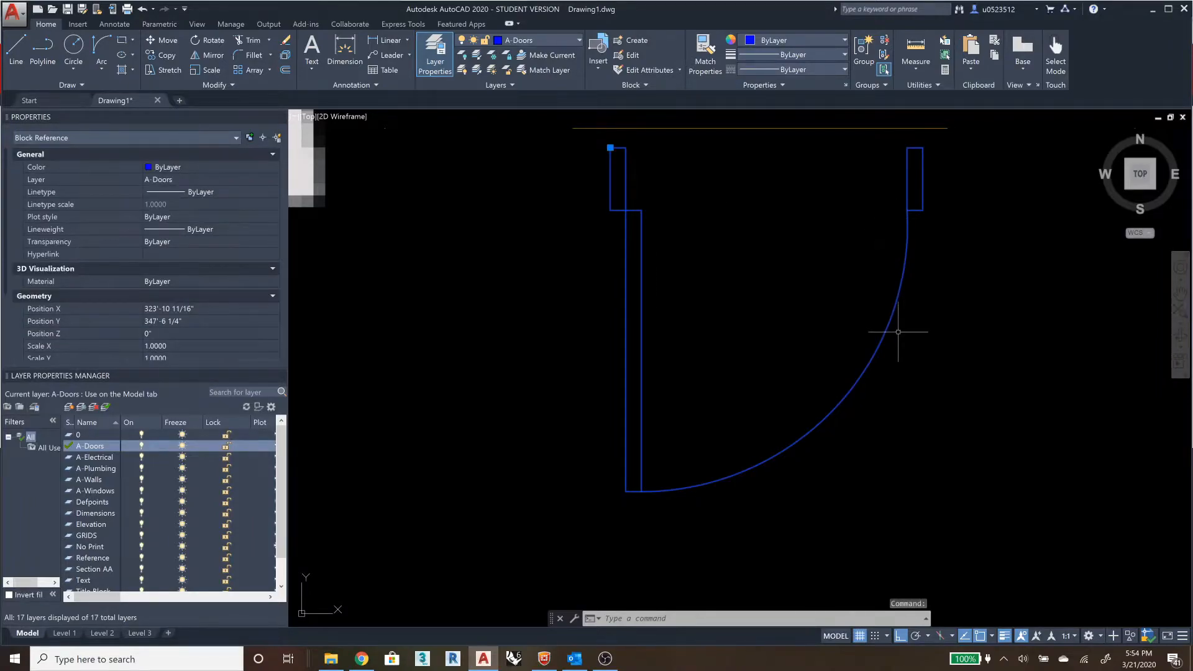
left_click(610, 148)
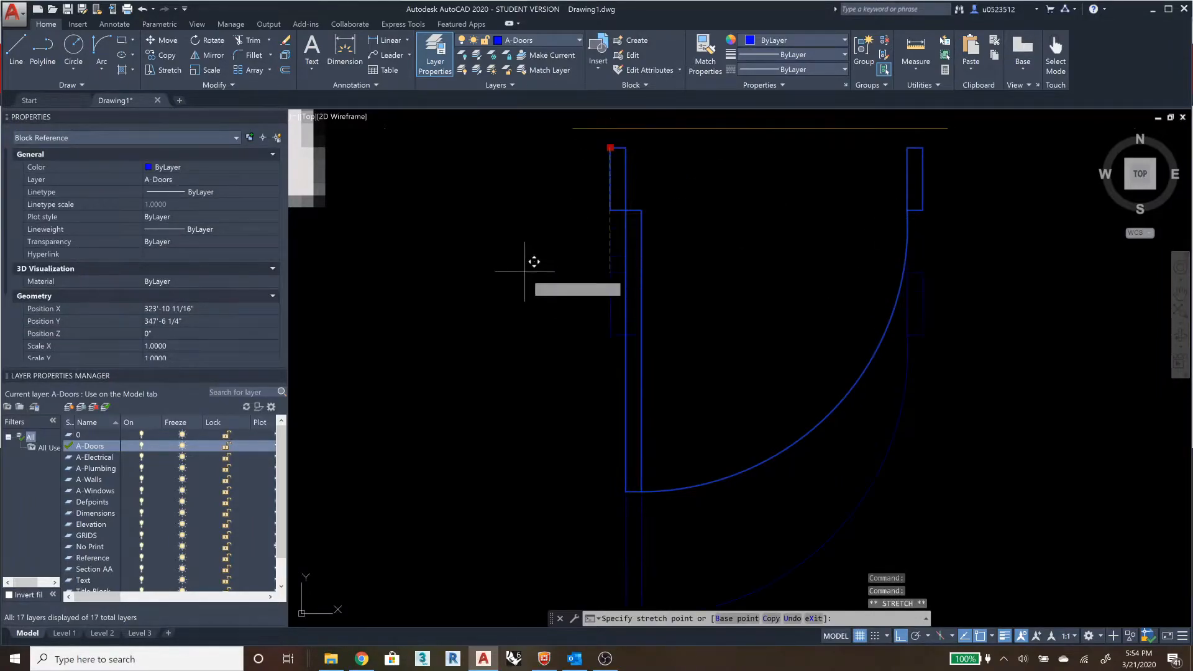
key("F8")
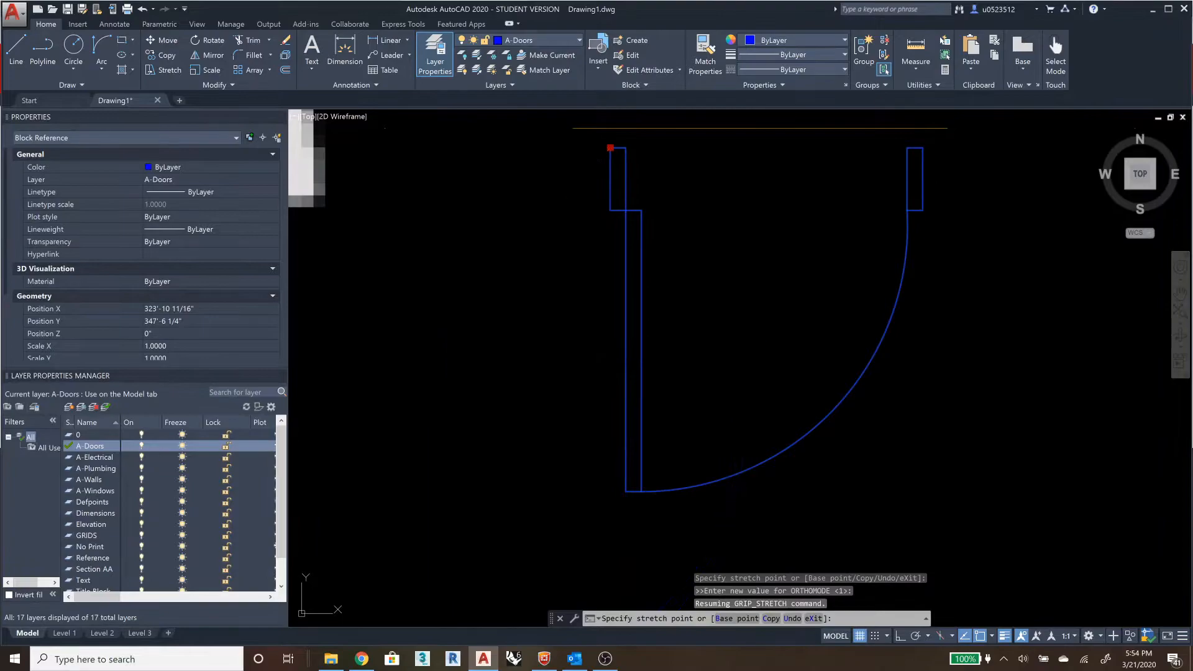
left_click(448, 336)
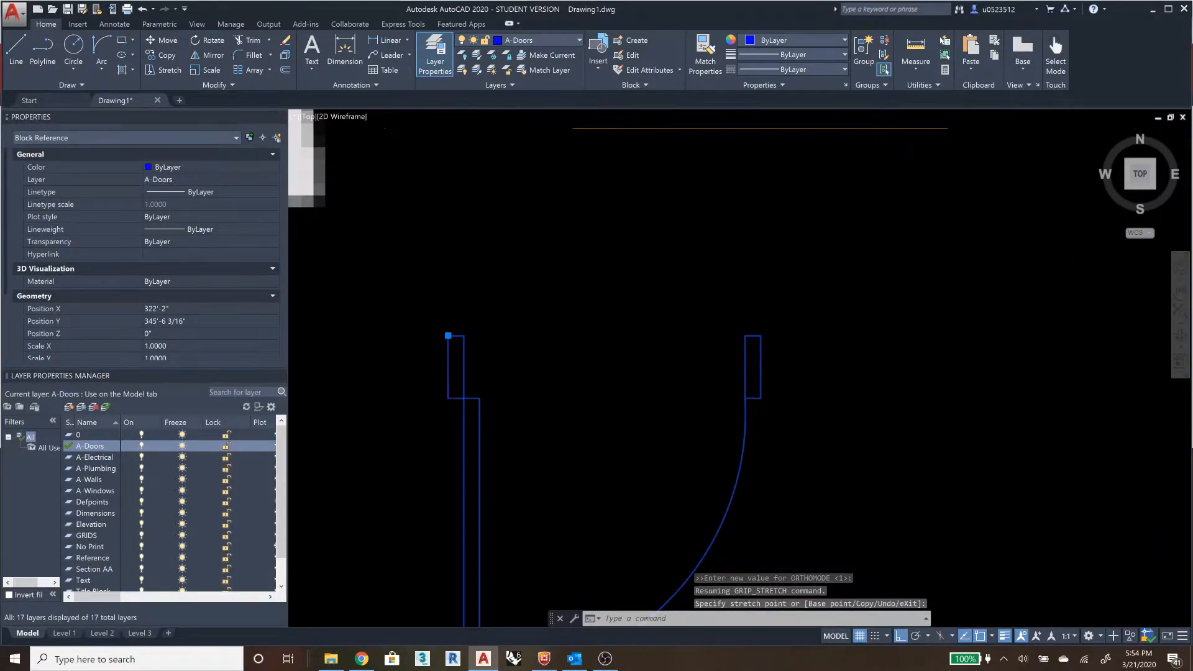
scroll(813, 372, "down", 2)
scroll(814, 372, "down", 2)
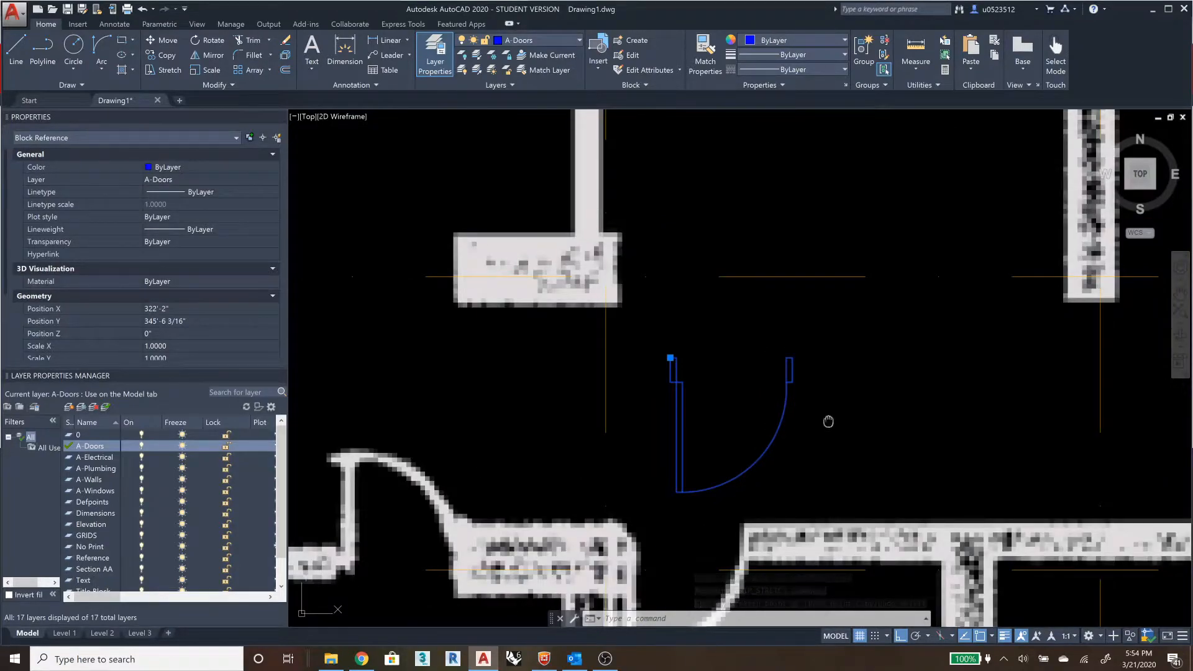
middle_click_drag(828, 422, 761, 208)
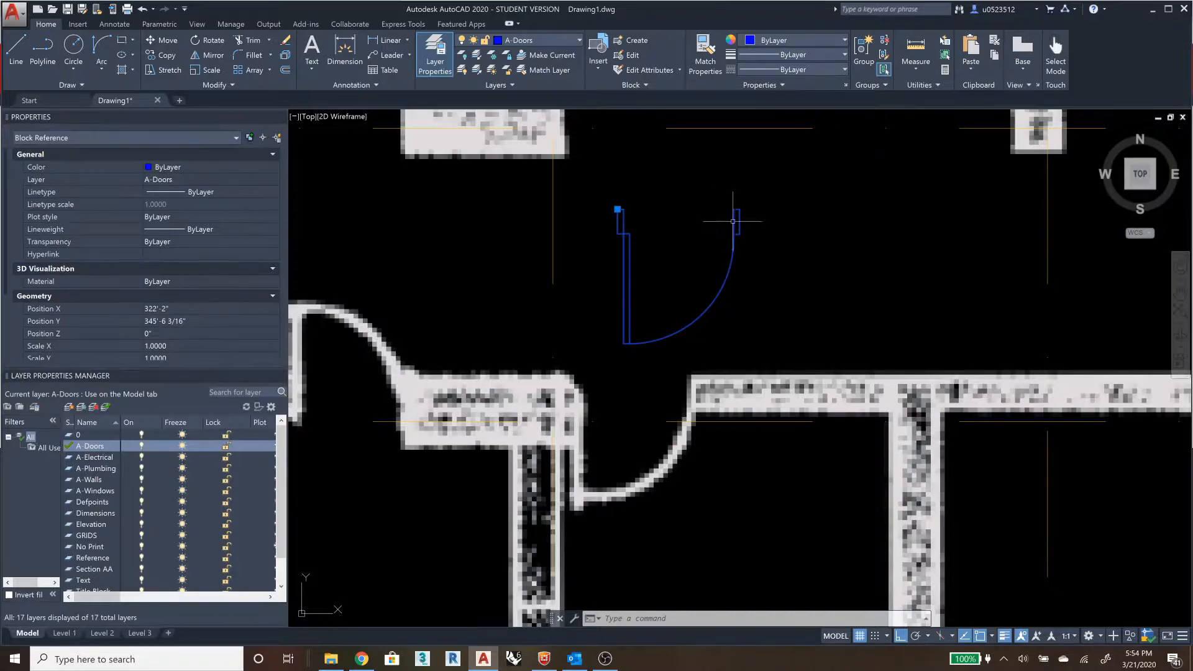
key("Delete")
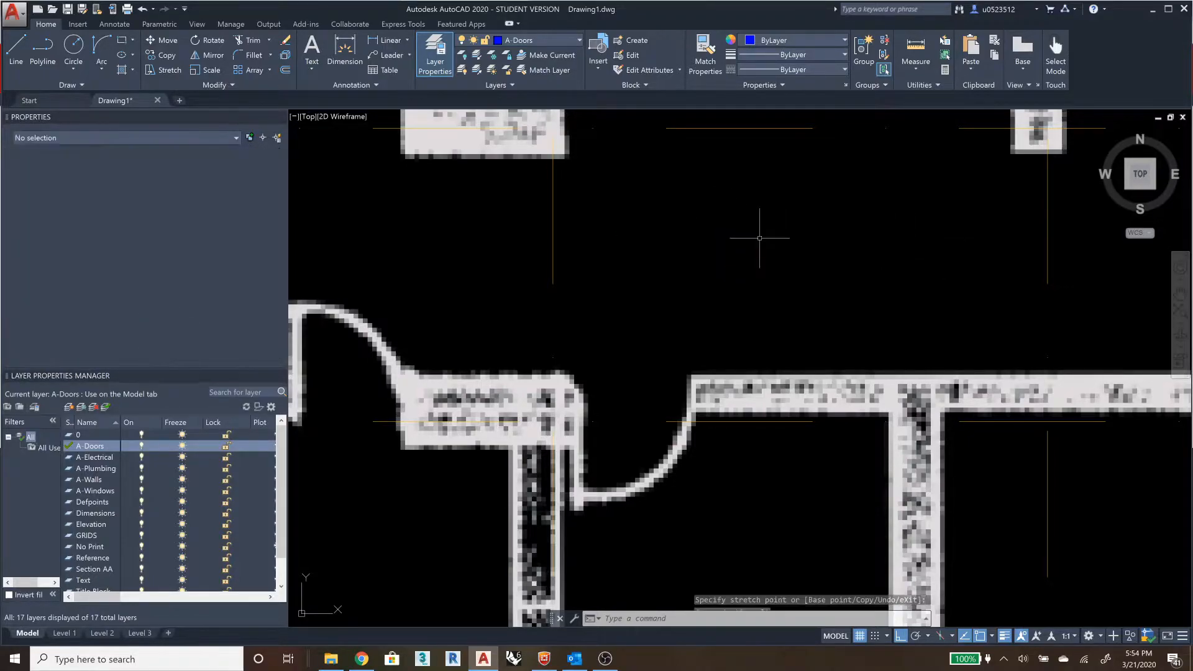
key("Escape")
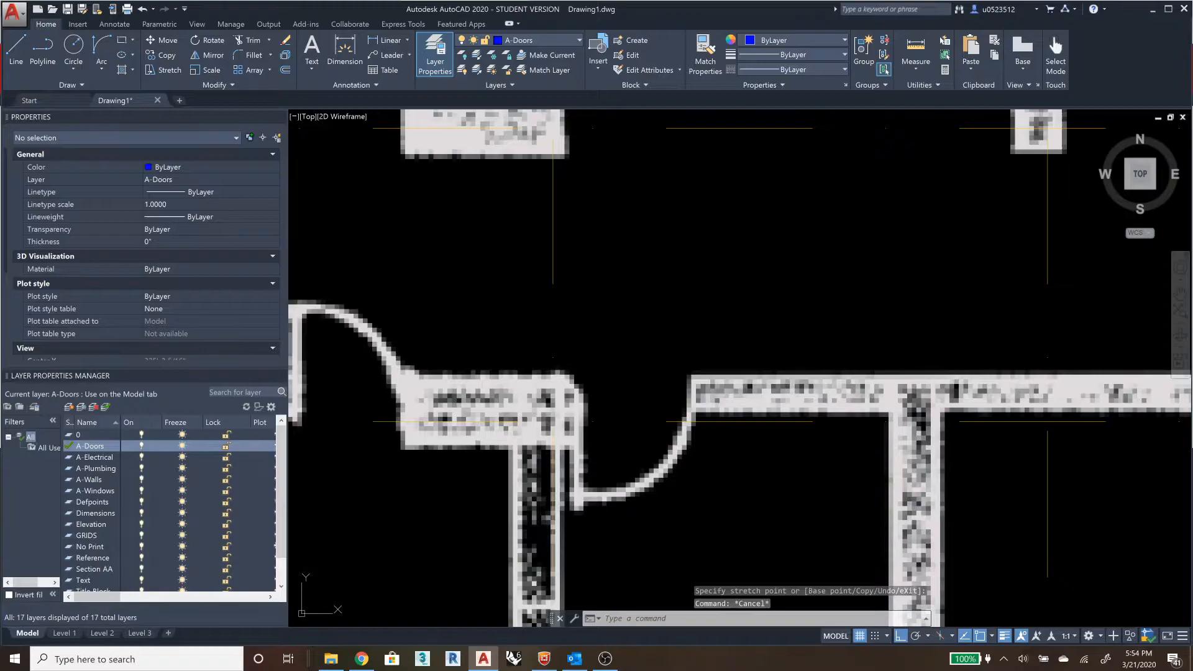
scroll(726, 128, "up", 3)
key("ctrl+z")
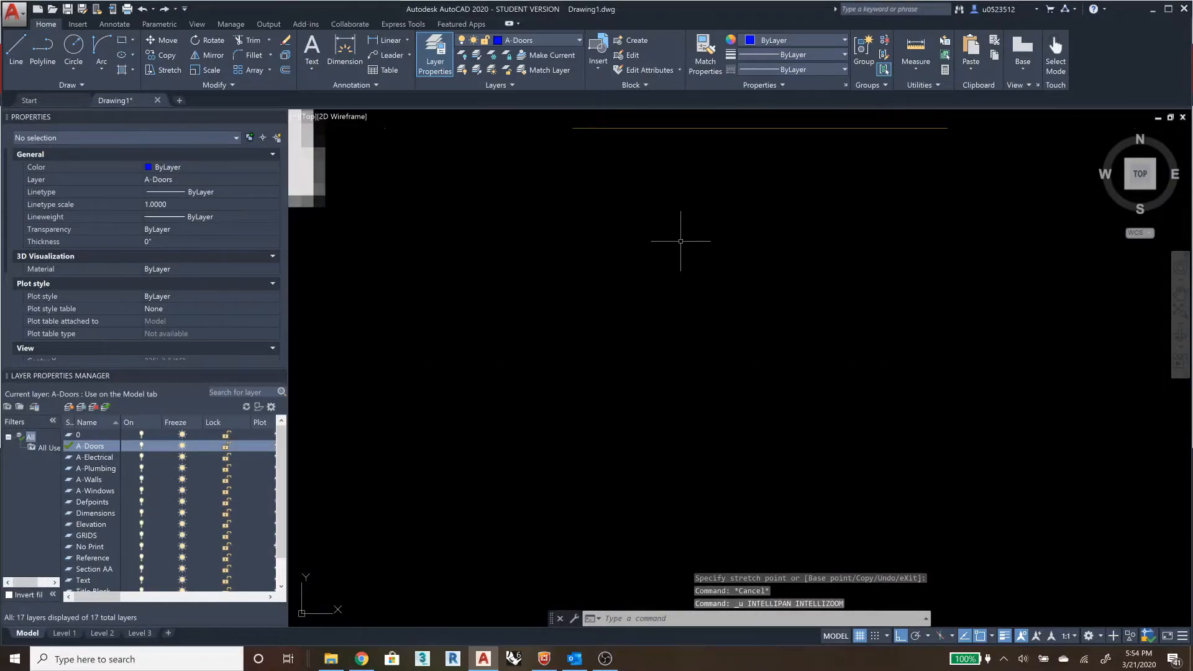
- Open the Blocks palette, insert DOOR 36IN from the current drawing's blocks, and dock the palette
type("block")
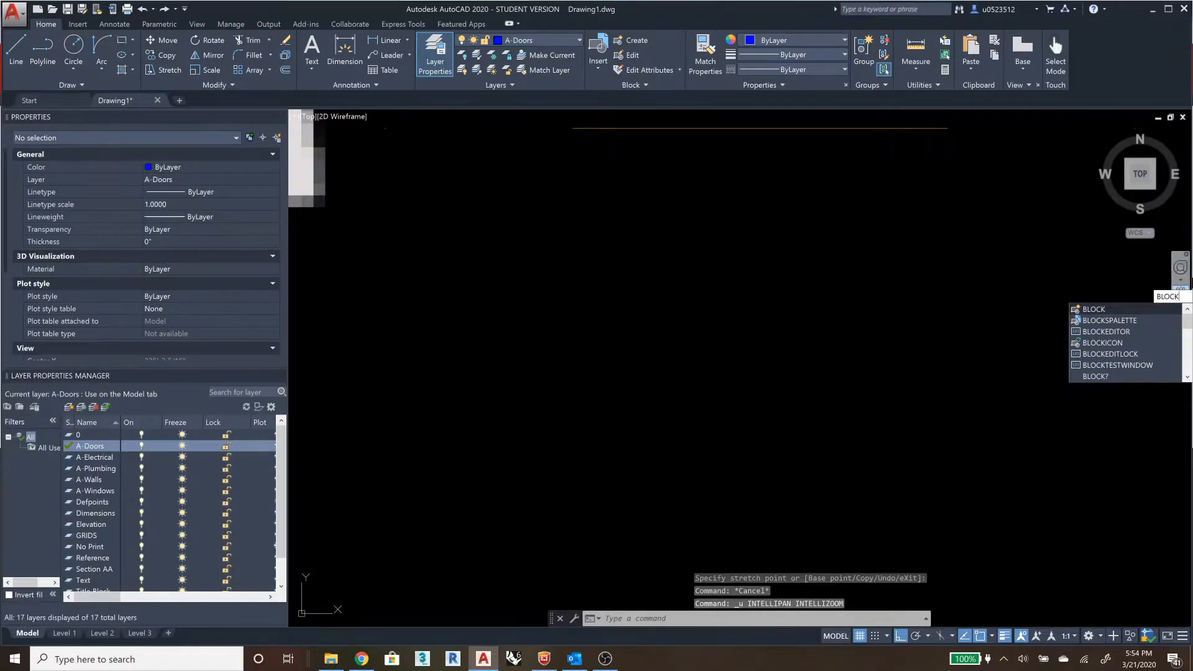
left_click(1120, 322)
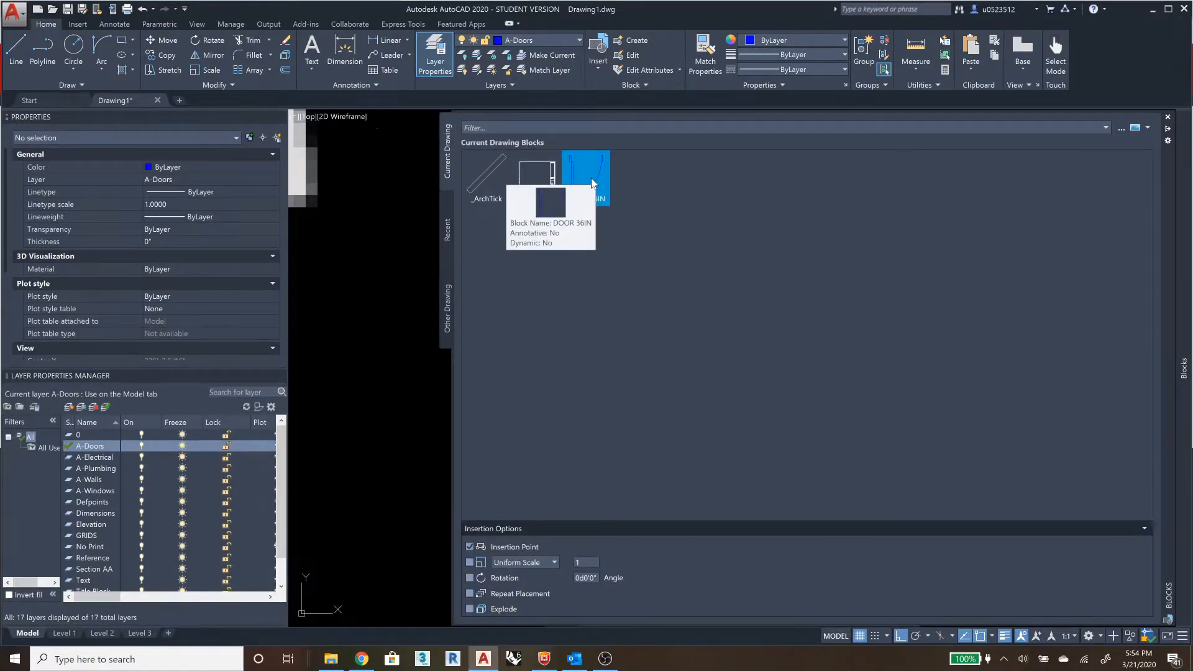
left_click(592, 179)
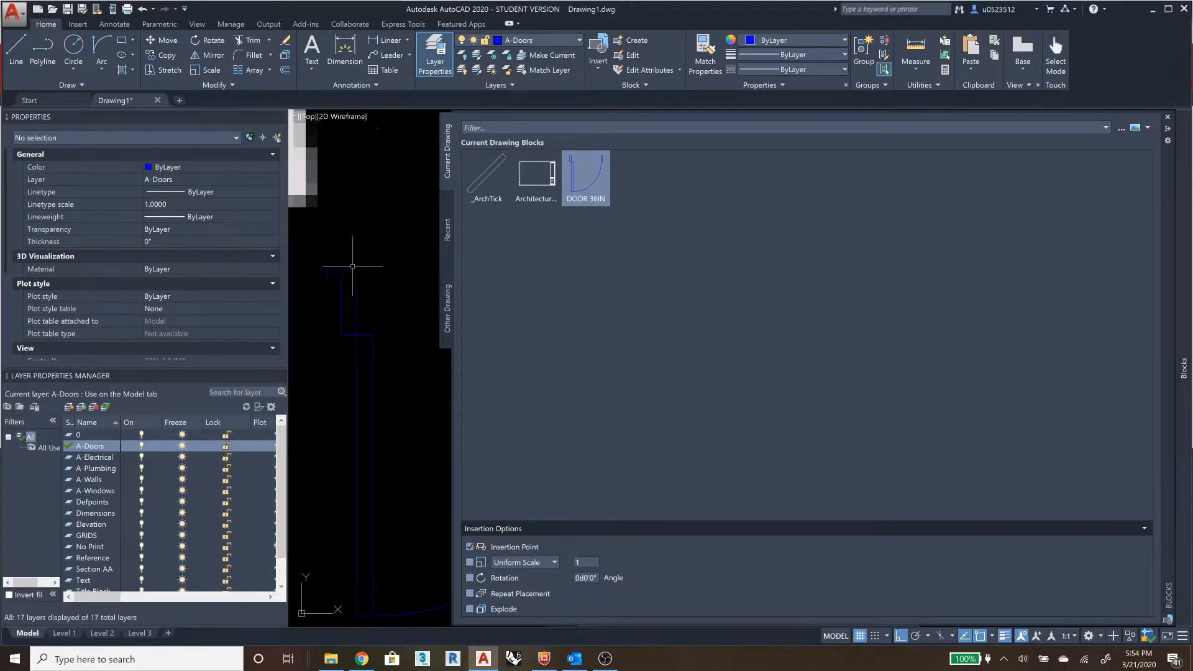
left_click(1167, 133)
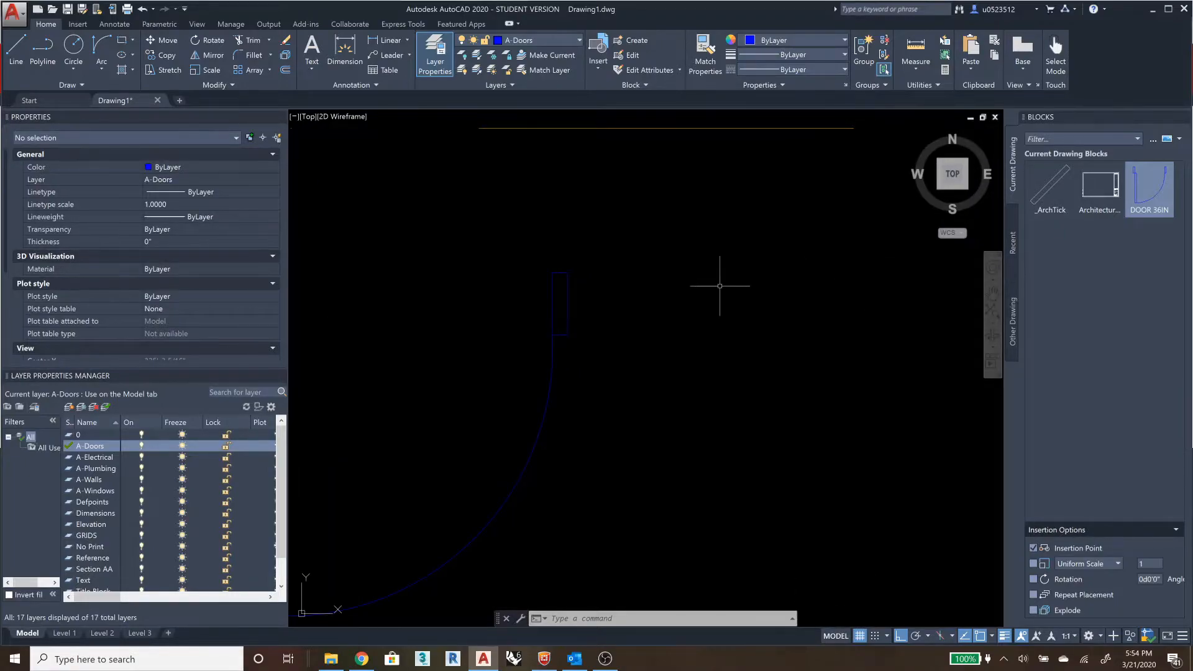
- Open the inserted DOOR 36IN block in the Block Editor
middle_click_drag(800, 262, 956, 209)
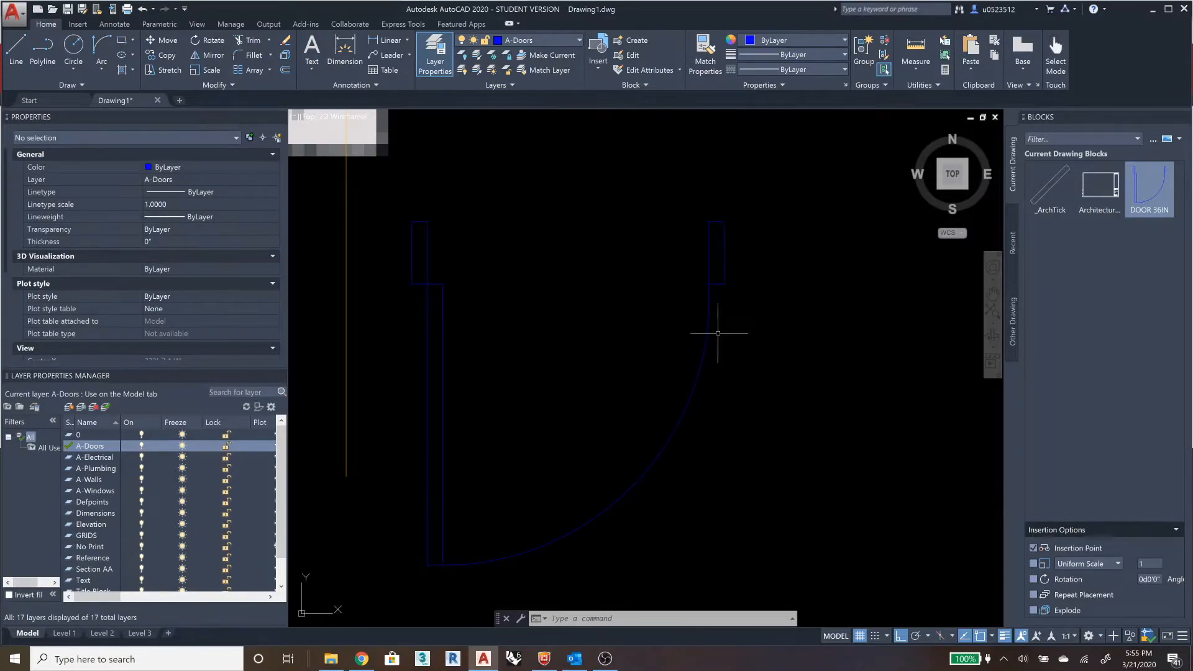
left_click(710, 311)
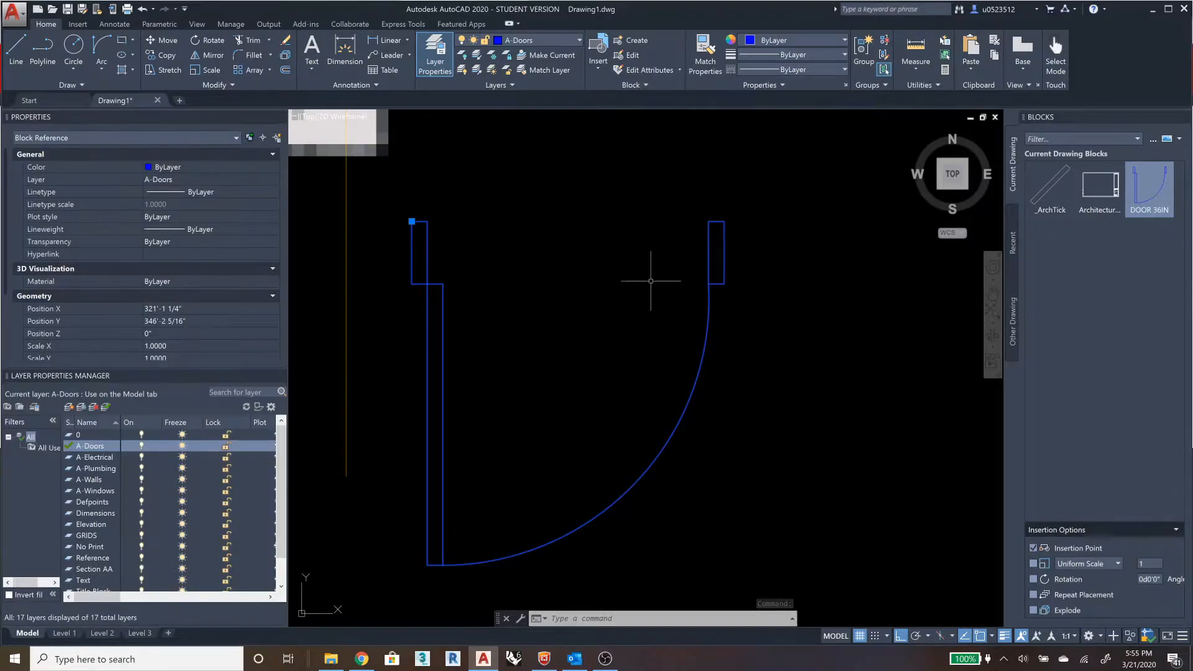
right_click(709, 267)
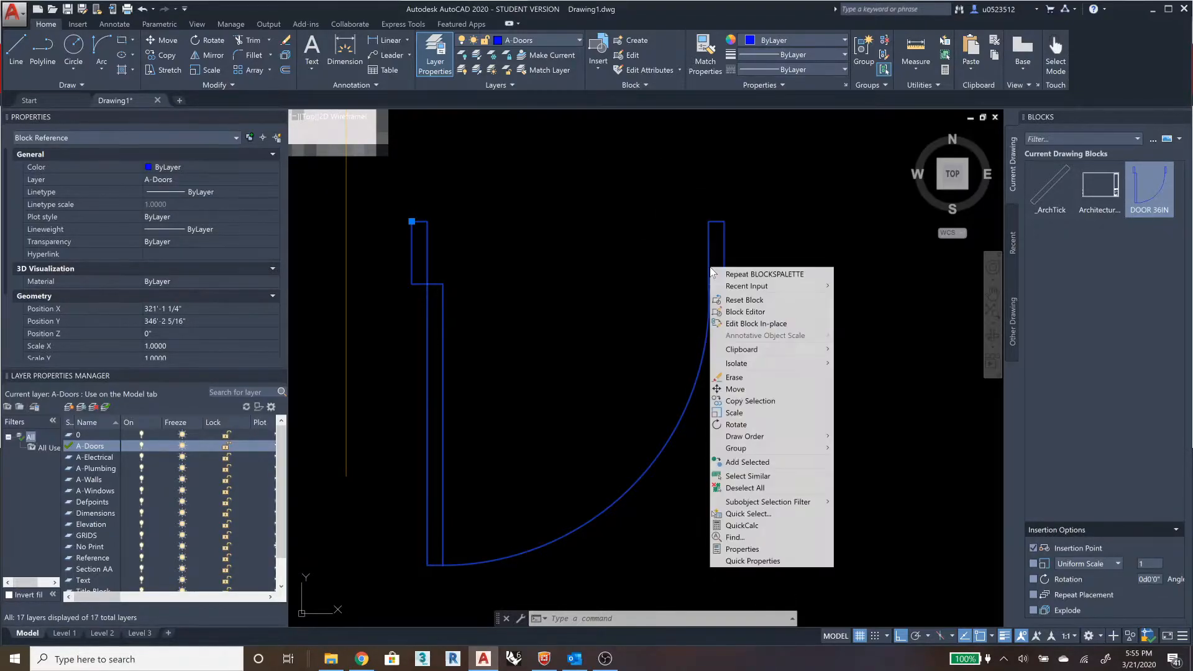
left_click(760, 313)
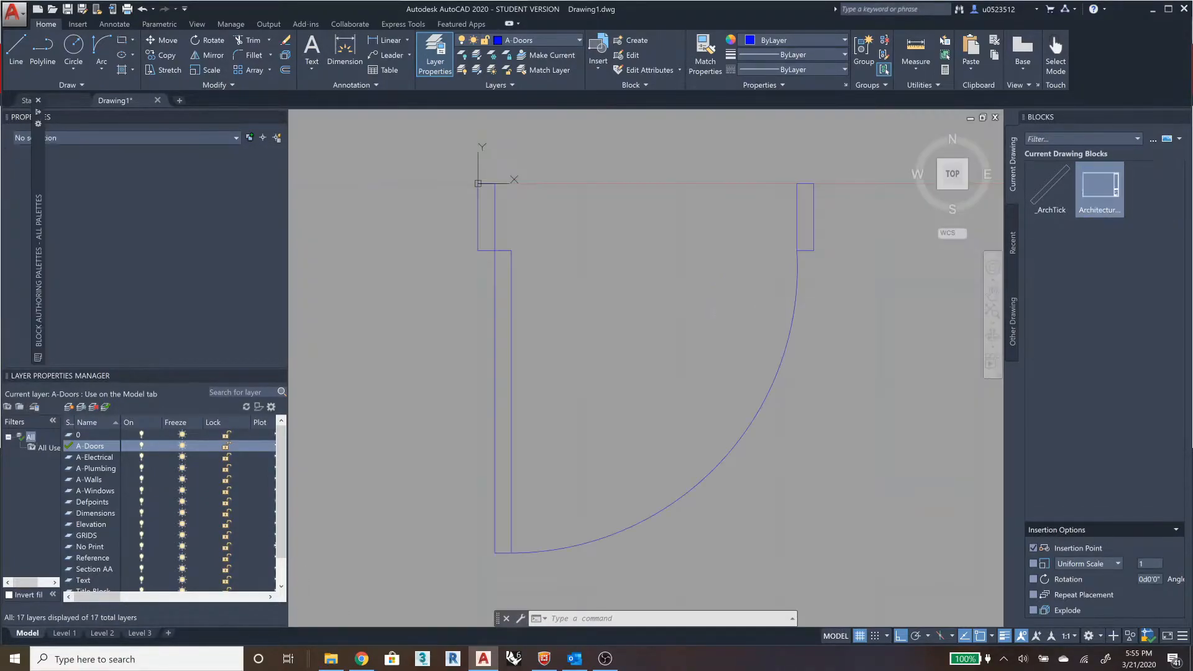
- Set the door swing arc's lineweight to 0.002" and save the change to DOOR 36IN, leaving the Block Editor
left_click(794, 303)
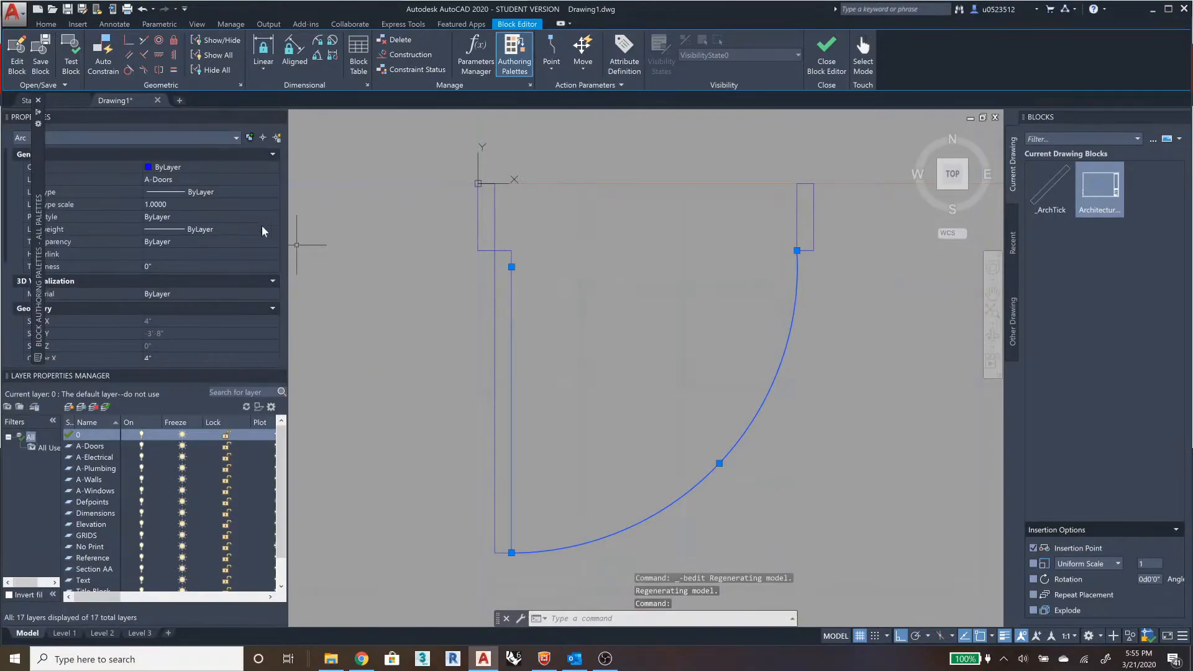
left_click(38, 101)
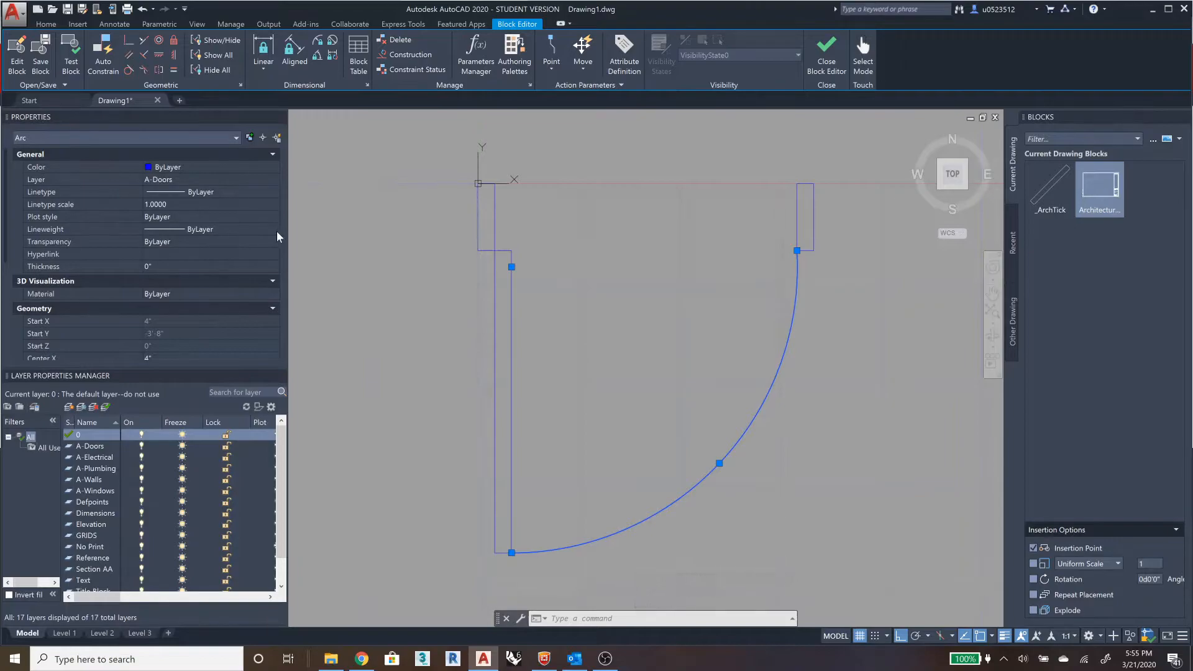
left_click(274, 230)
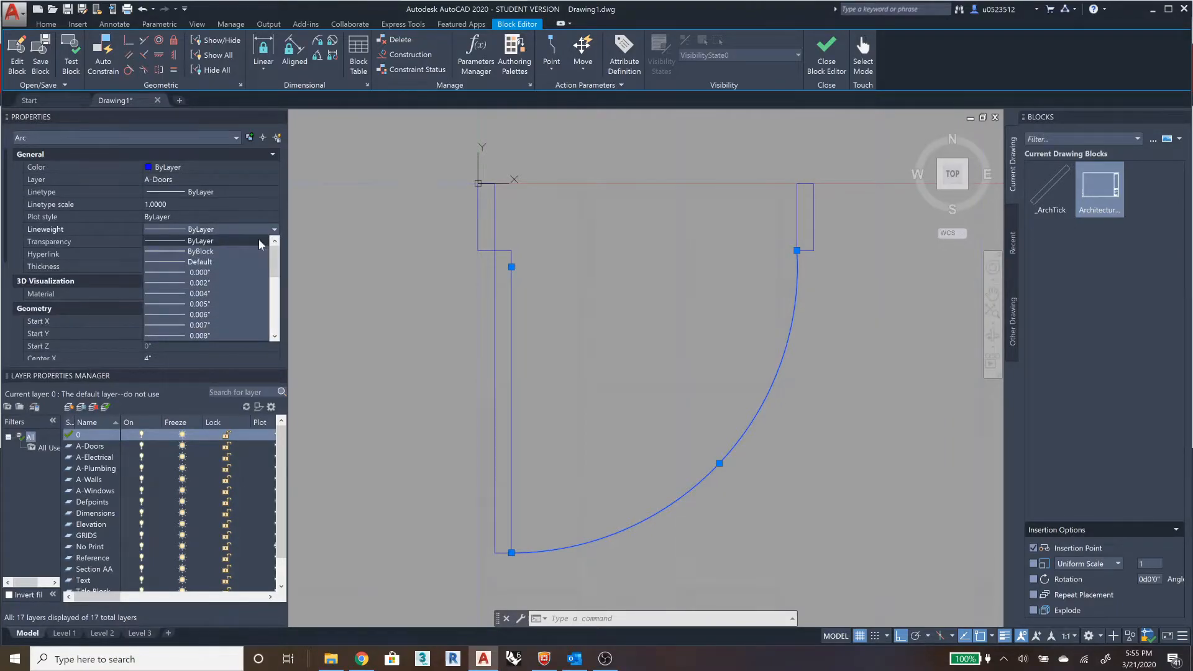
left_click(200, 283)
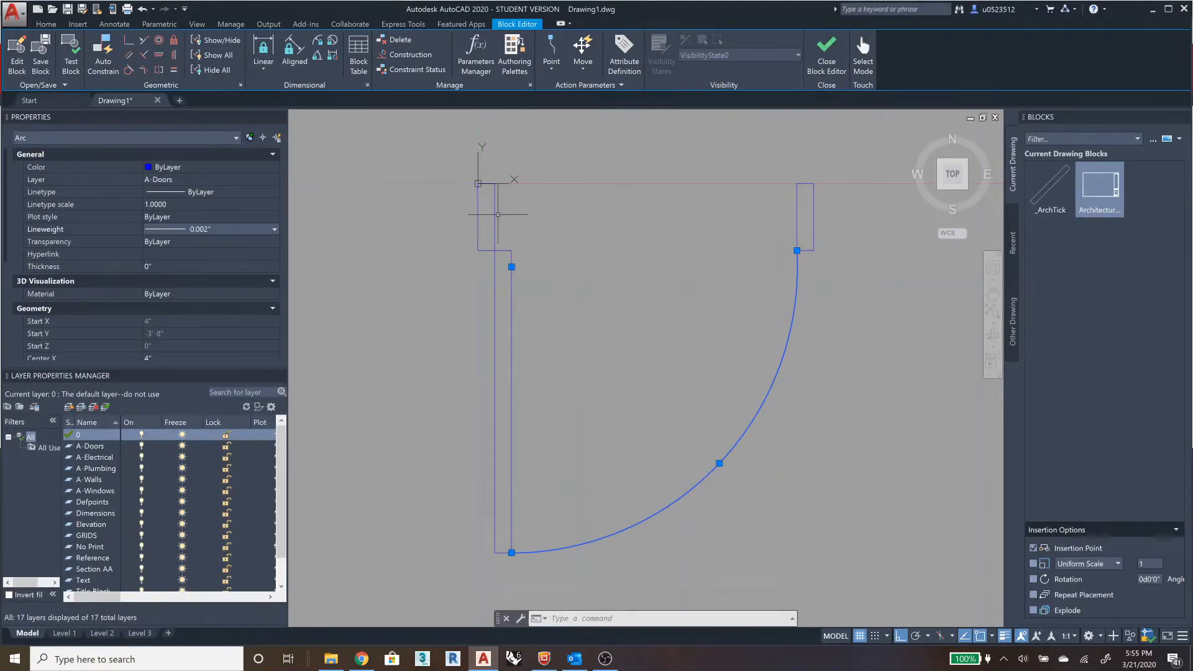
left_click(830, 53)
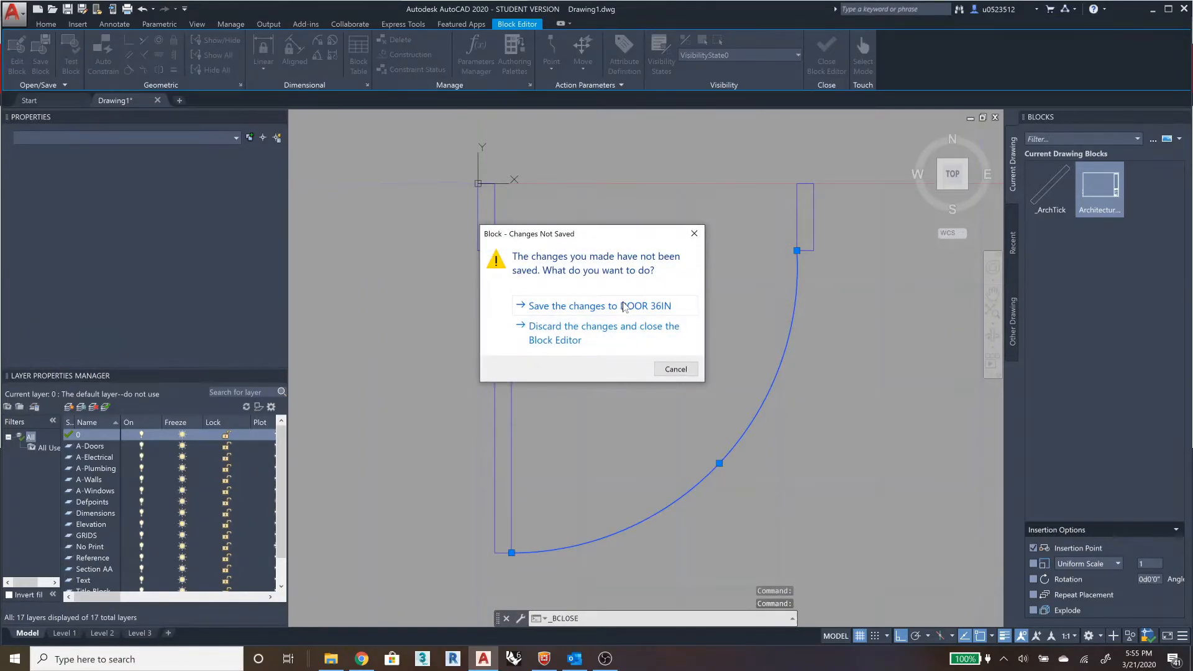
left_click(600, 306)
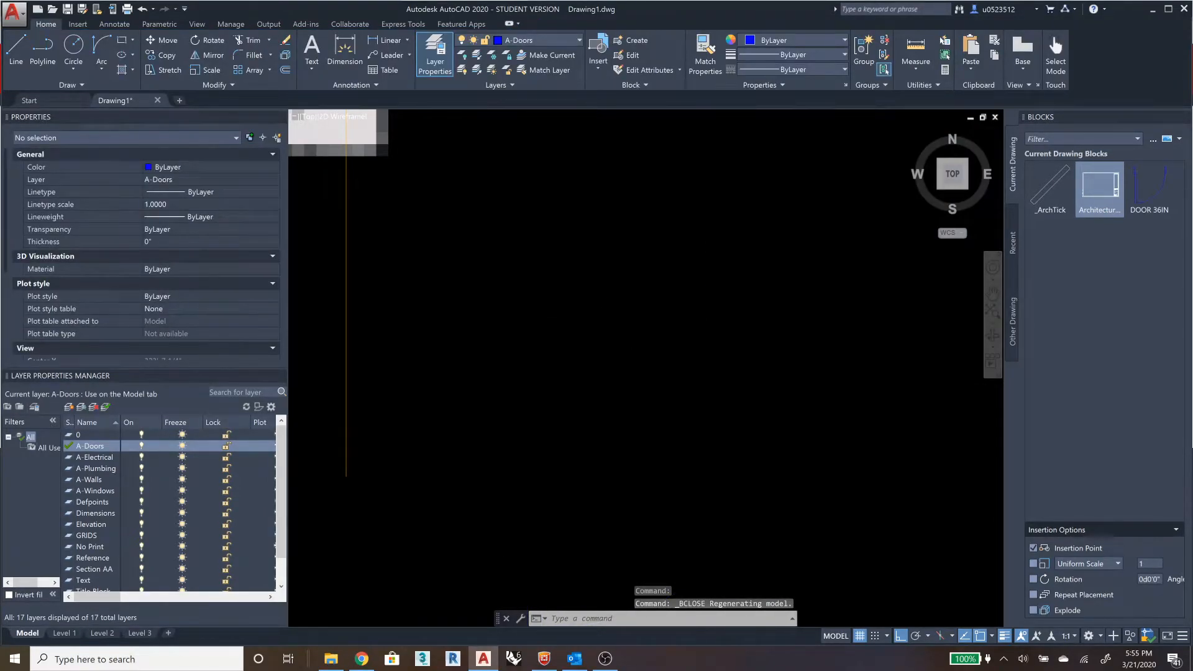
- Move the door block, with ortho mode off, onto the traced door opening beside the short wall above and right of the number 4
scroll(632, 317, "down", 2)
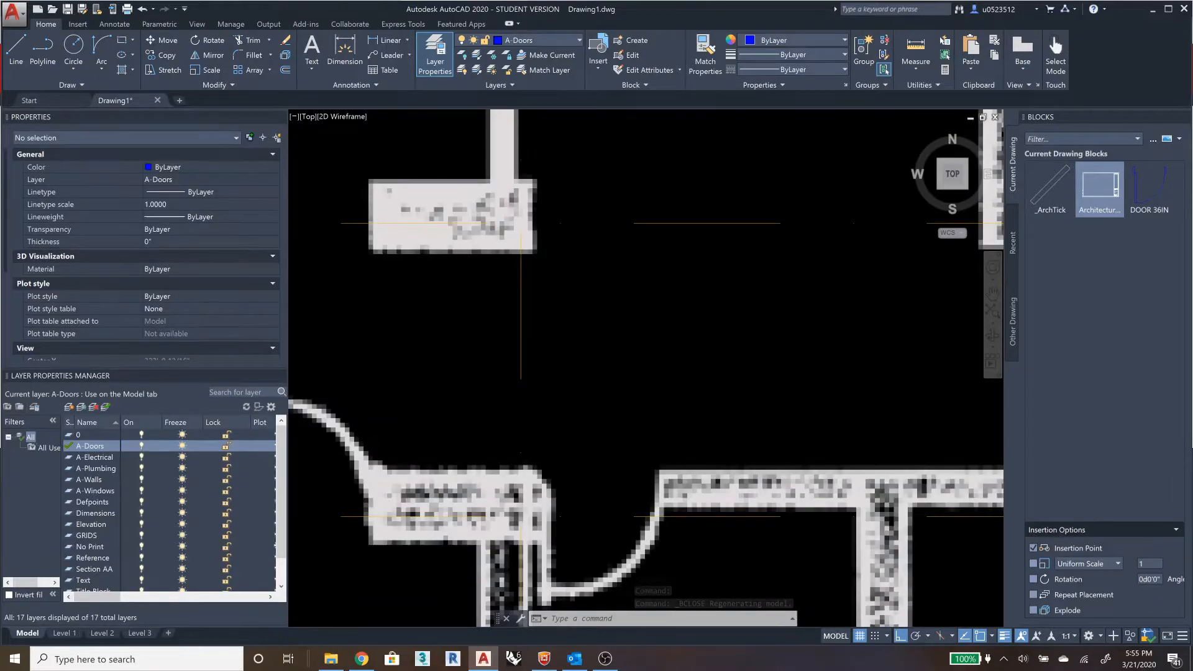
scroll(632, 317, "down", 2)
scroll(632, 317, "down", 2)
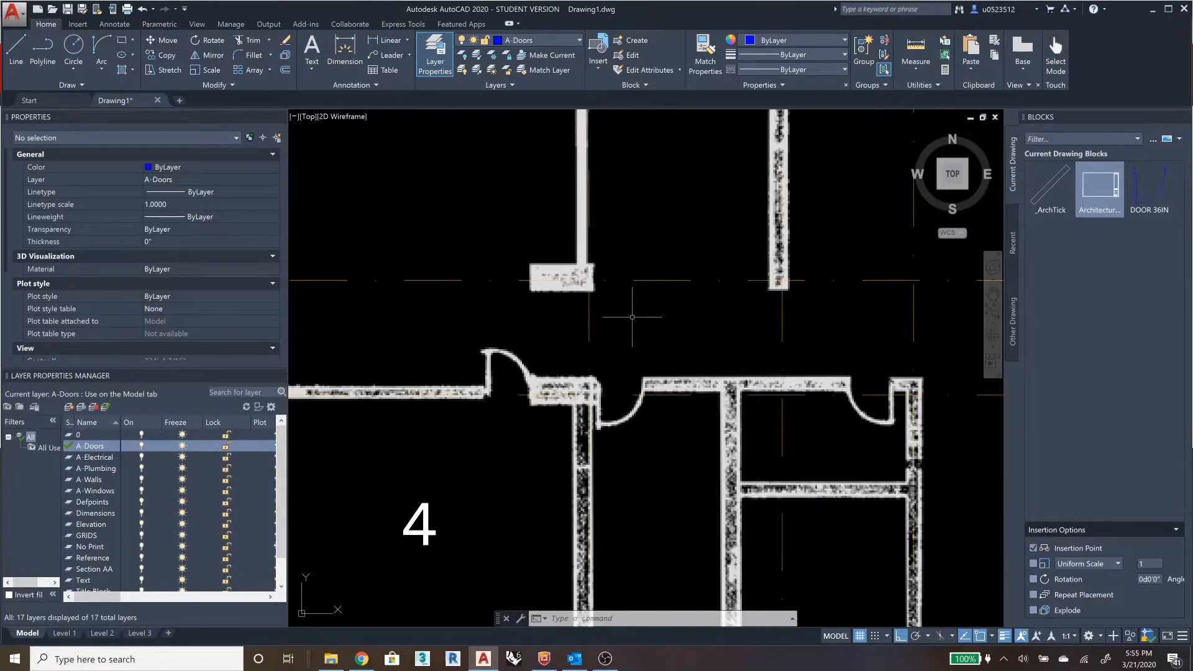
left_click(694, 296)
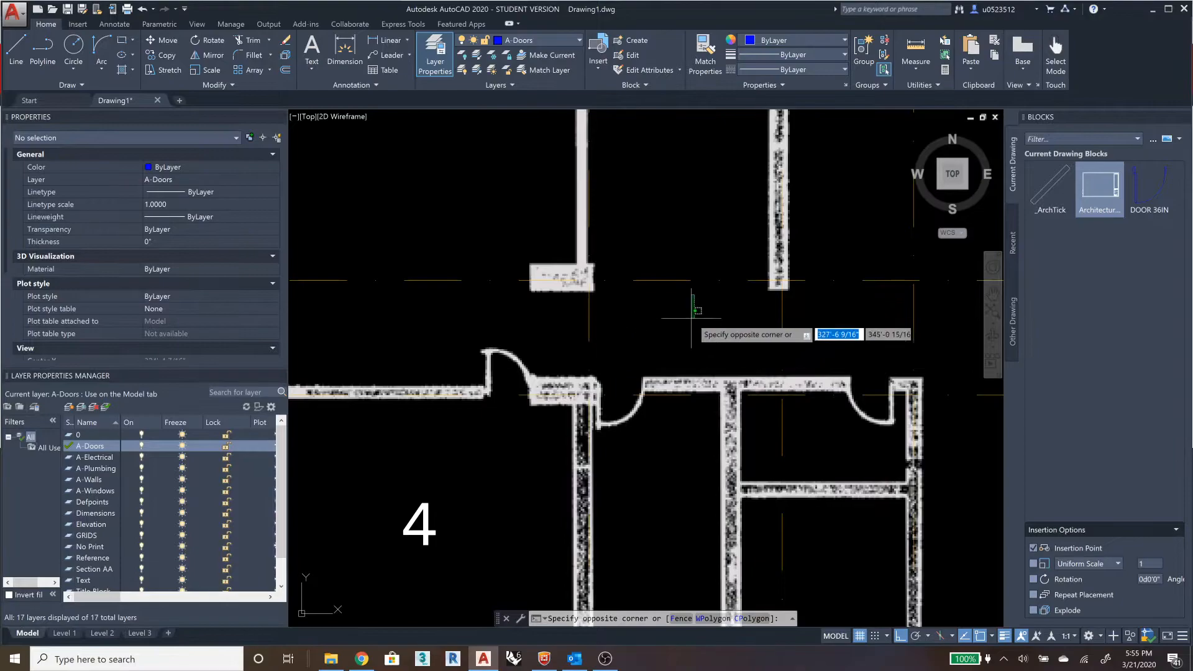
left_click(686, 323)
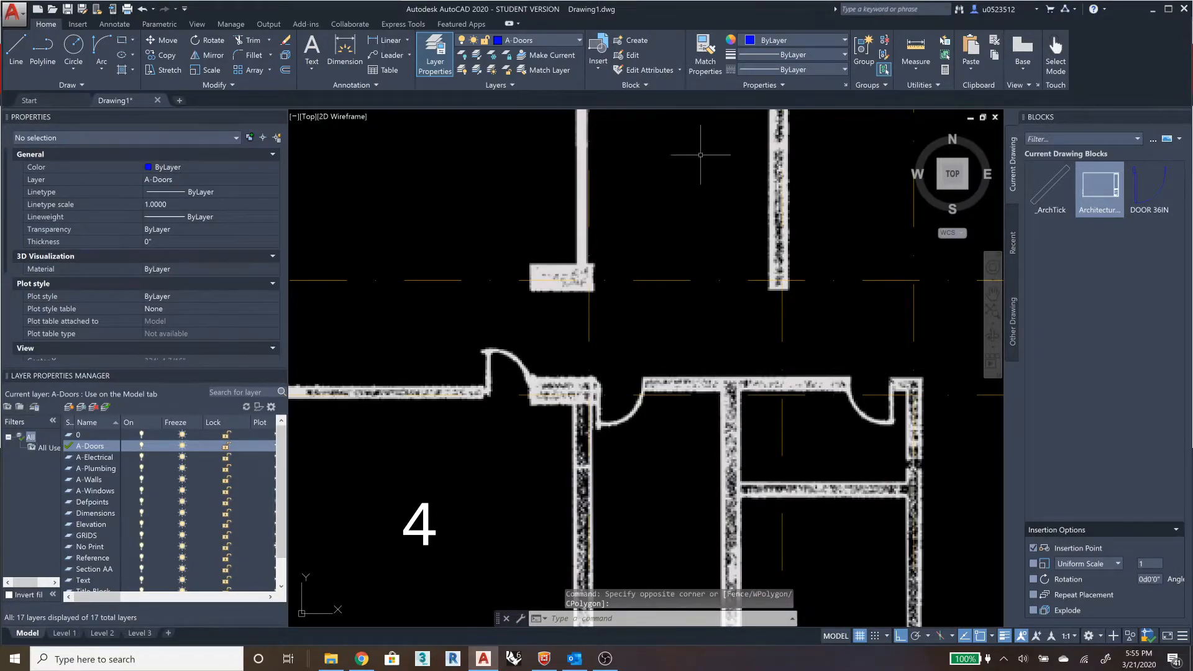
left_click(618, 328)
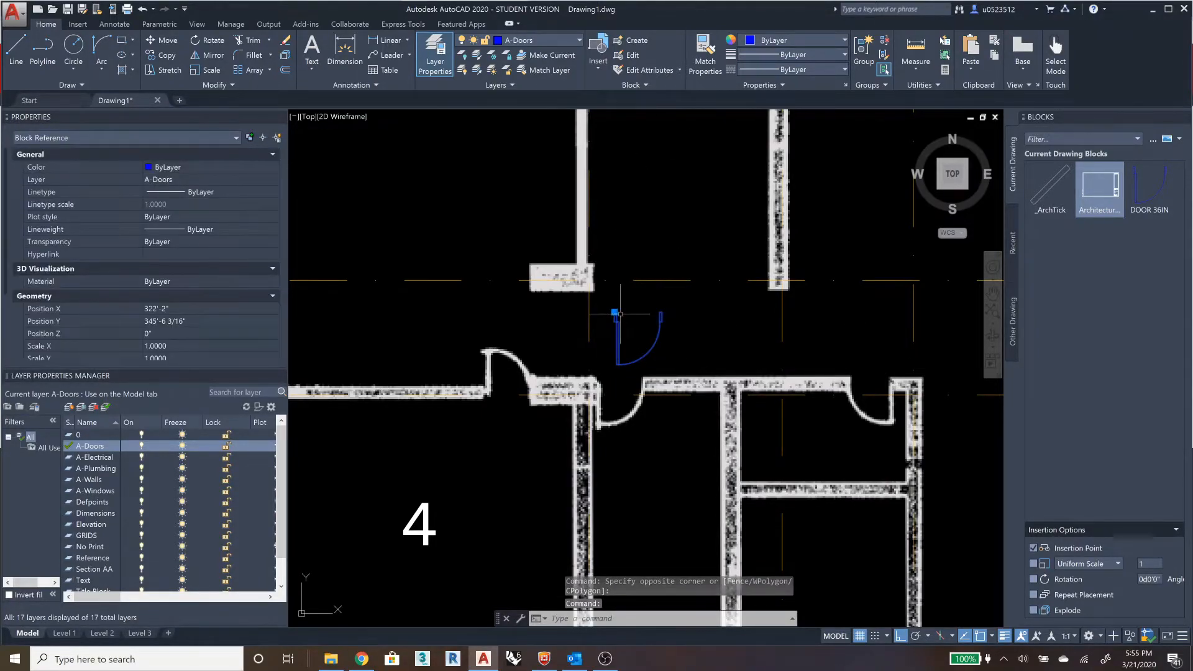
left_click(614, 312)
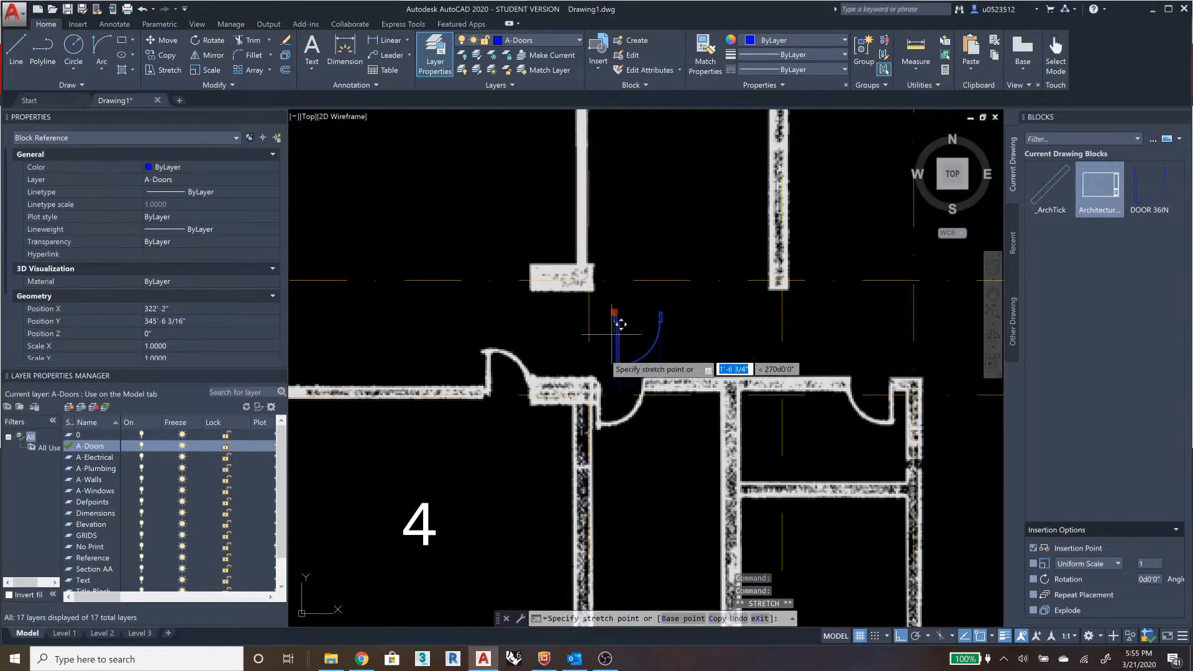
key("F8")
left_click(596, 376)
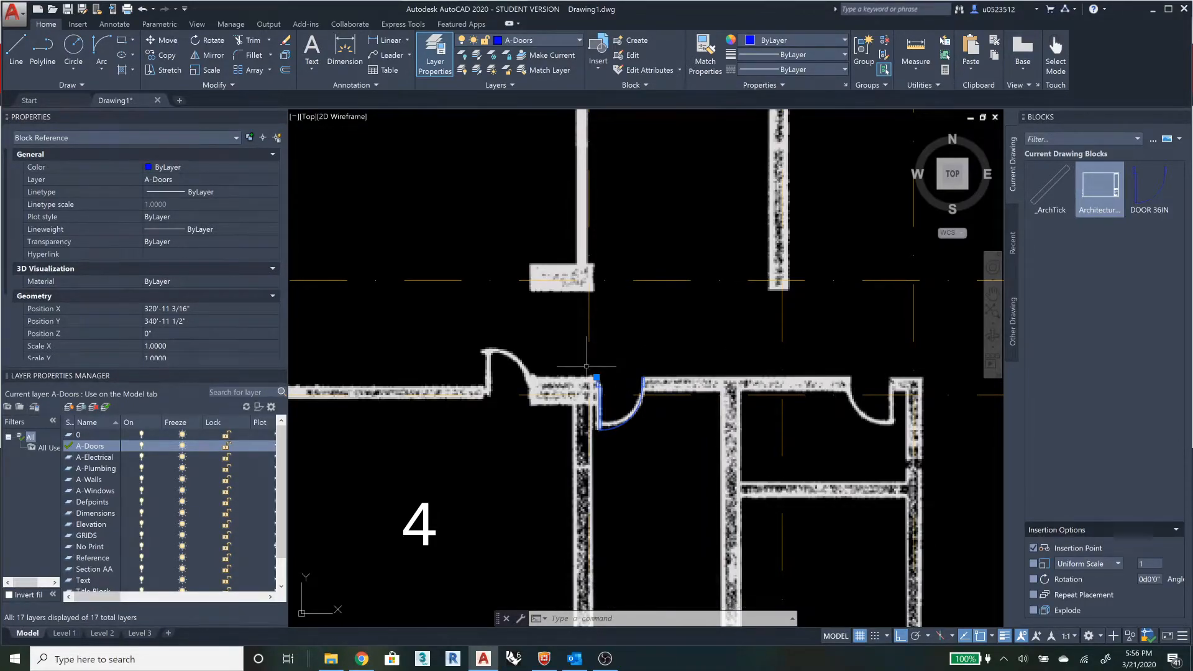
- Mirror the placed door about a vertical line near the wall between the two rooms, keeping the source door
left_click(217, 56)
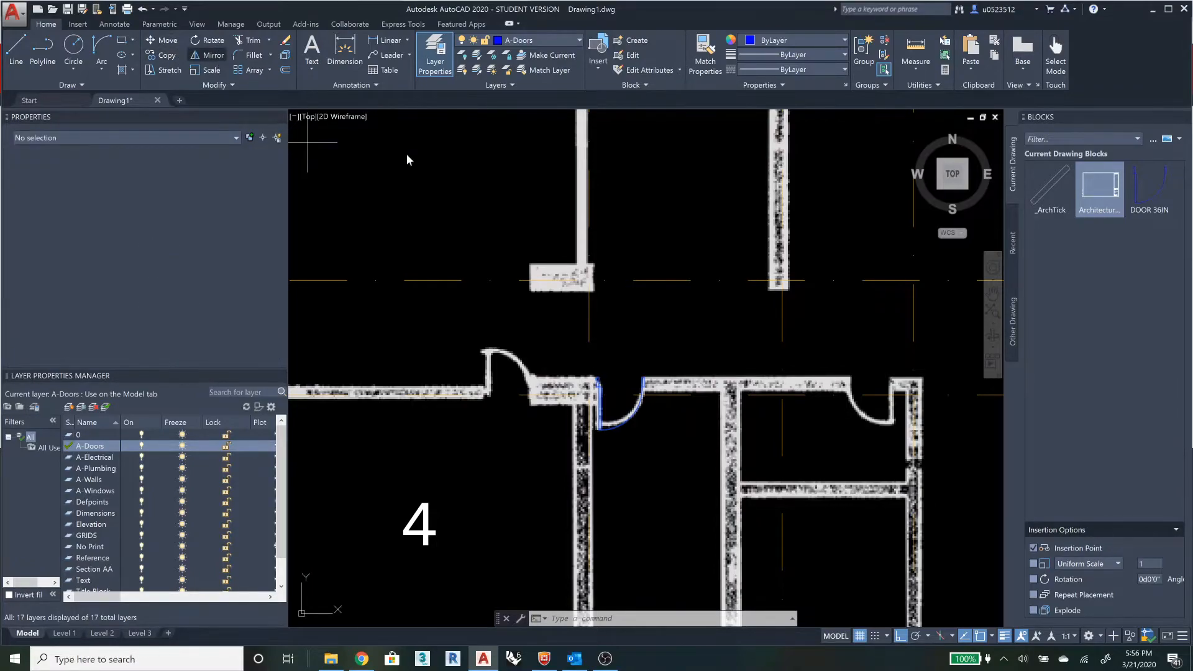
left_click(745, 356)
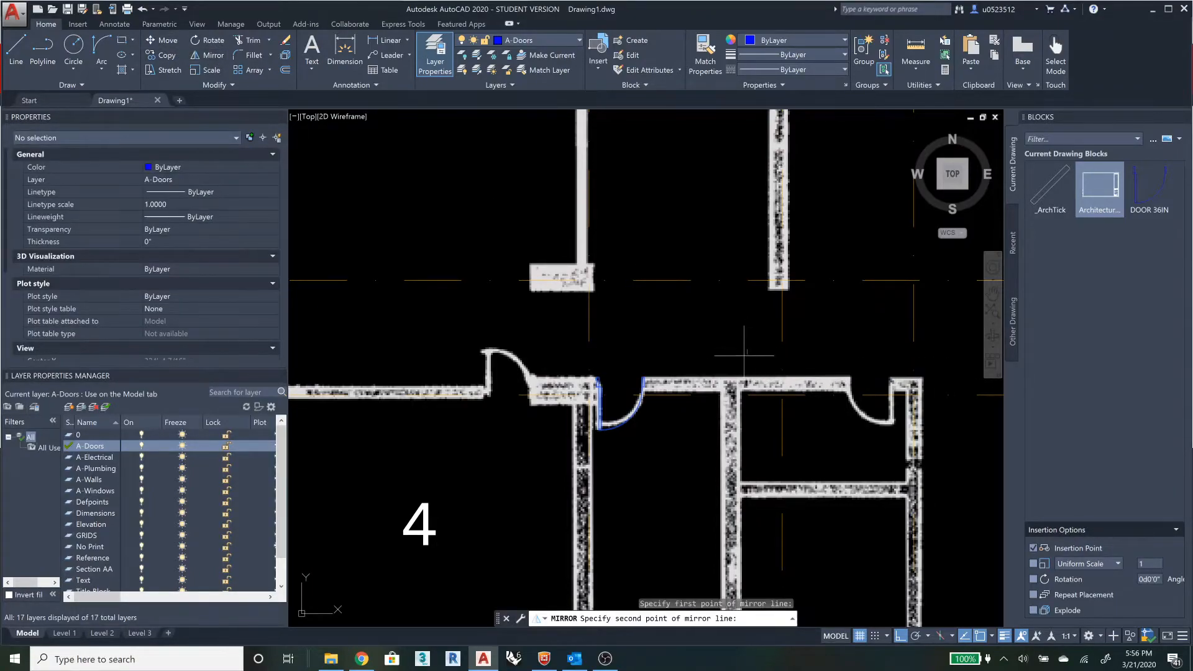
left_click(748, 420)
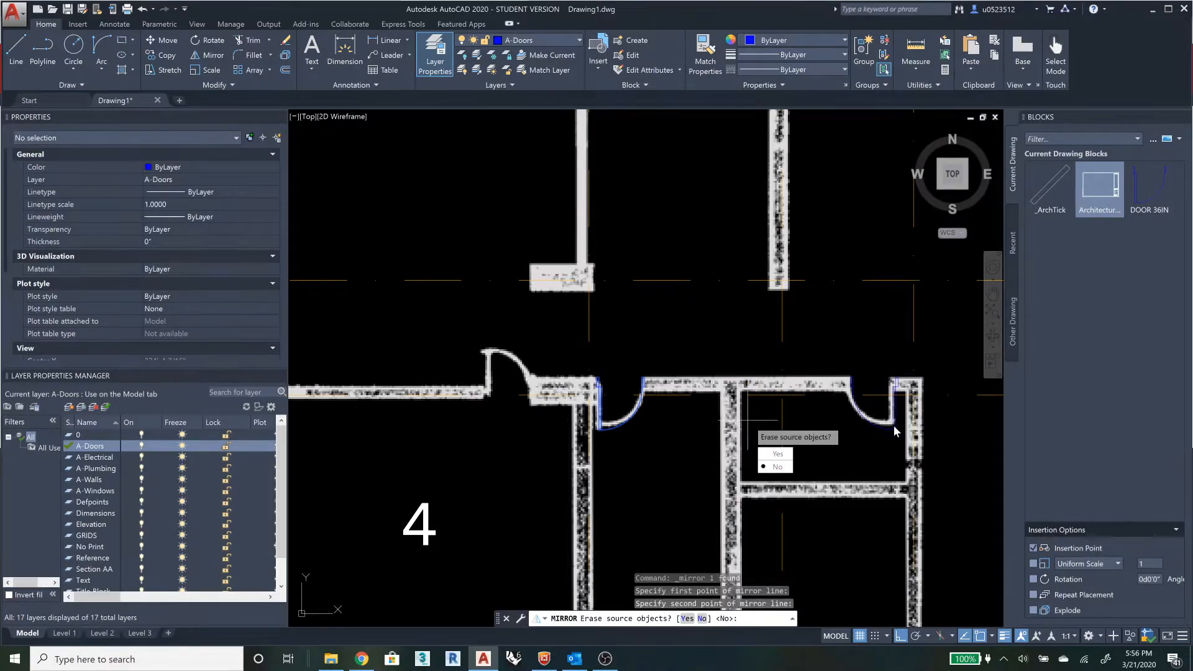
left_click(777, 467)
left_click(641, 405)
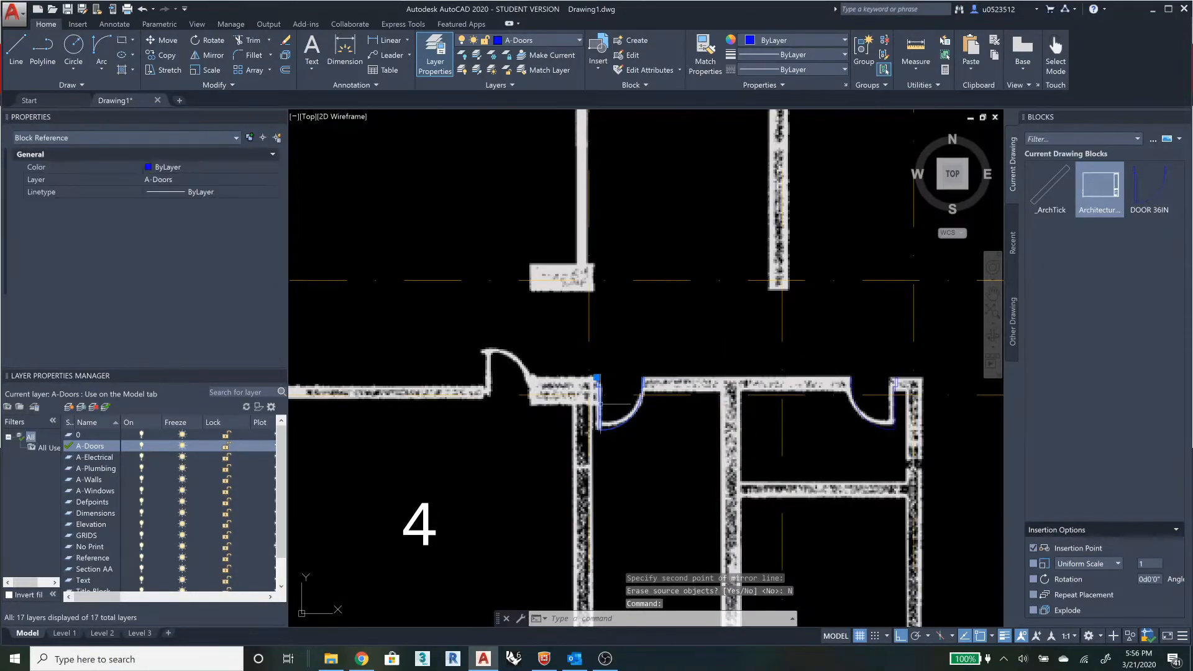
left_click(889, 405)
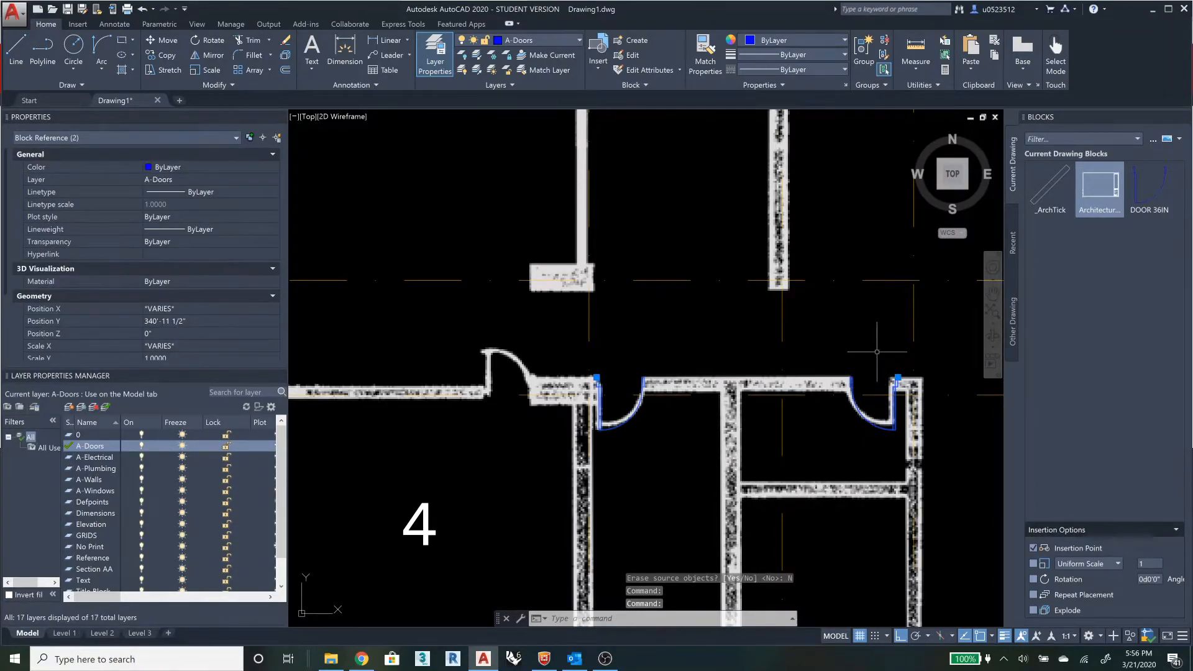
key("Escape")
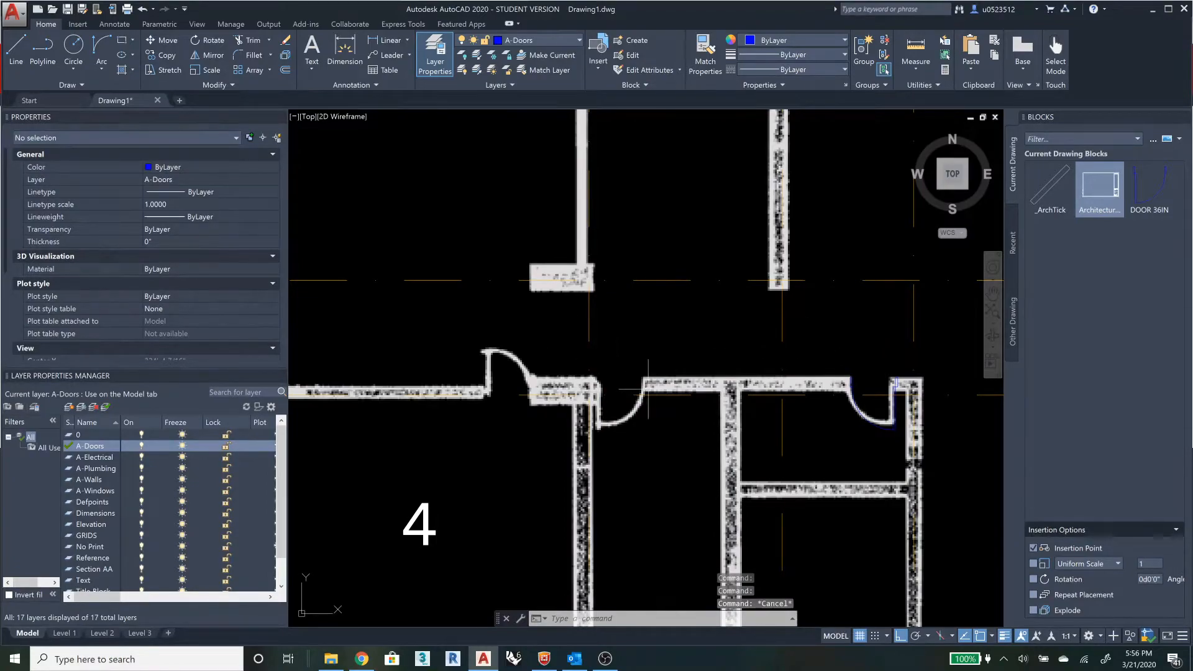
- Move the source door block up out of the opening beside the short wall and delete it
left_click(639, 409)
left_click(637, 322)
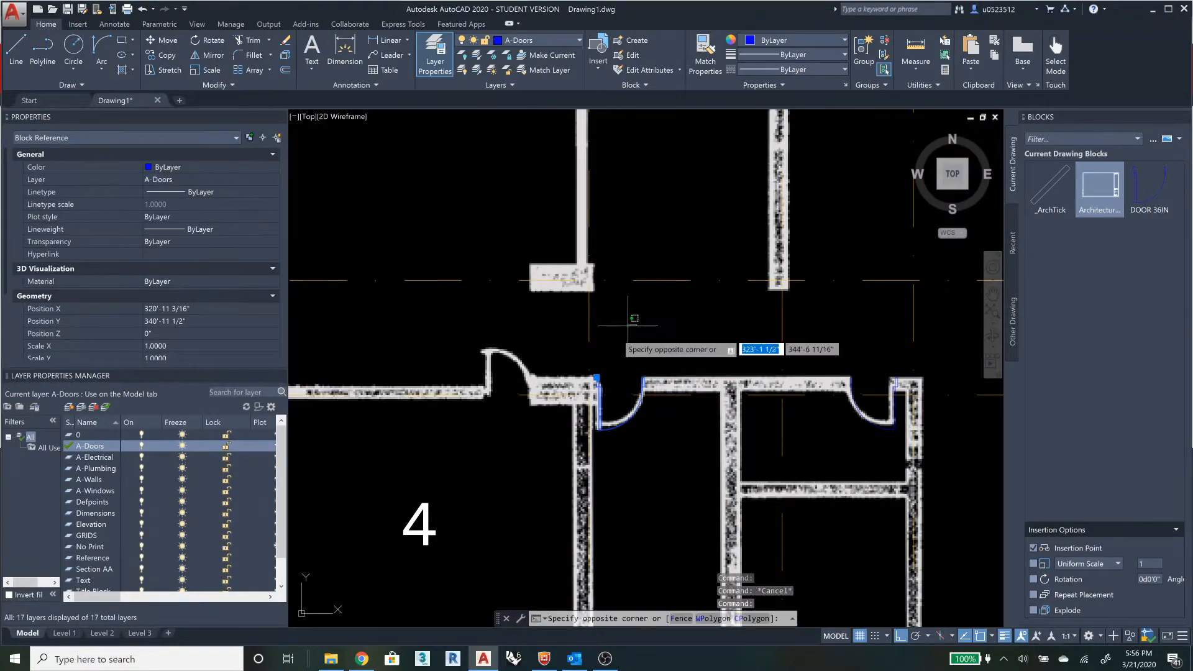
left_click(601, 343)
key("Escape")
left_click(663, 306)
left_click(637, 320)
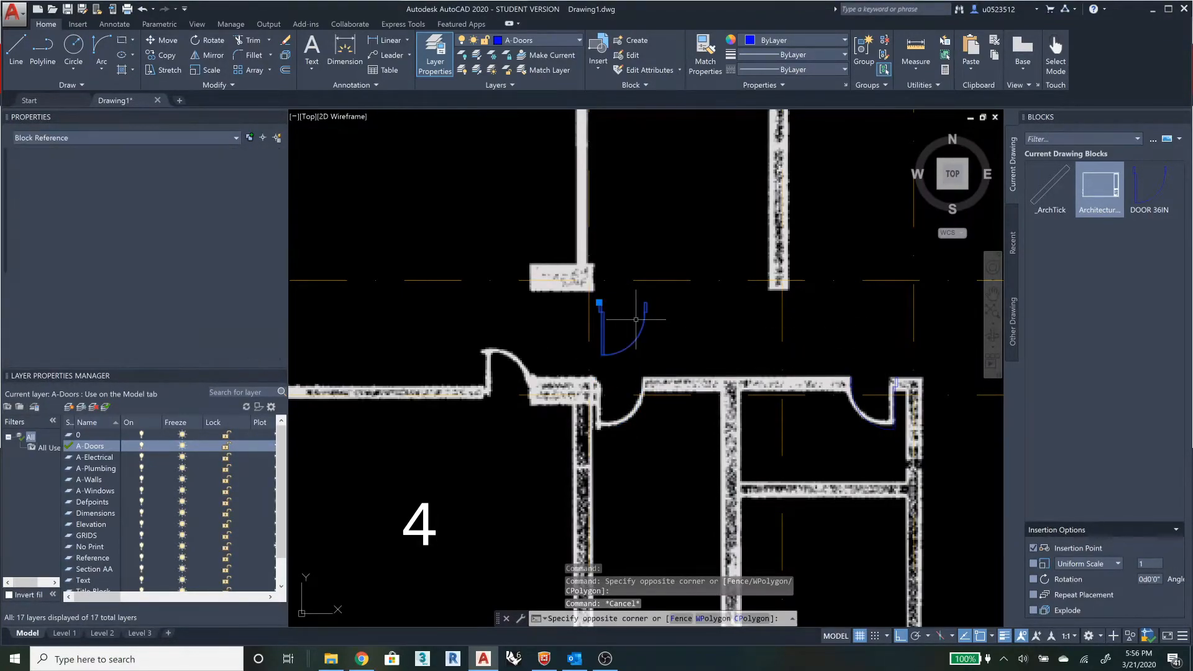
key("Delete")
- Insert and explode the DOOR 36IN block in the open space above the wall between the two door openings
left_click(1157, 192)
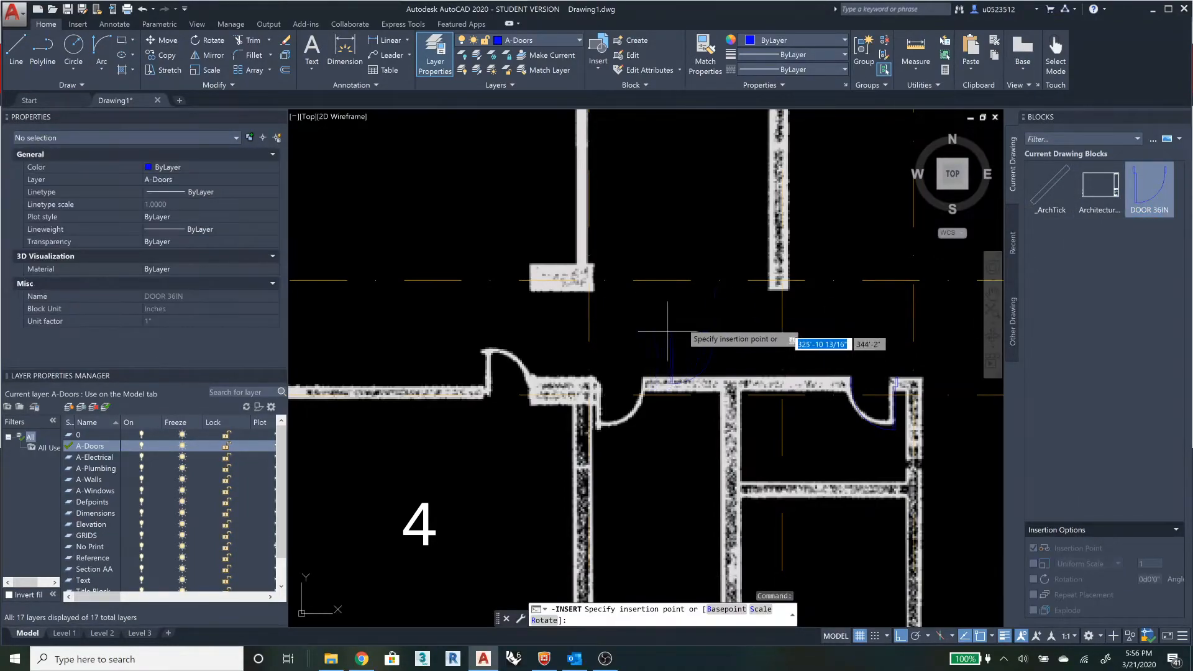
key("Escape")
right_click(1140, 195)
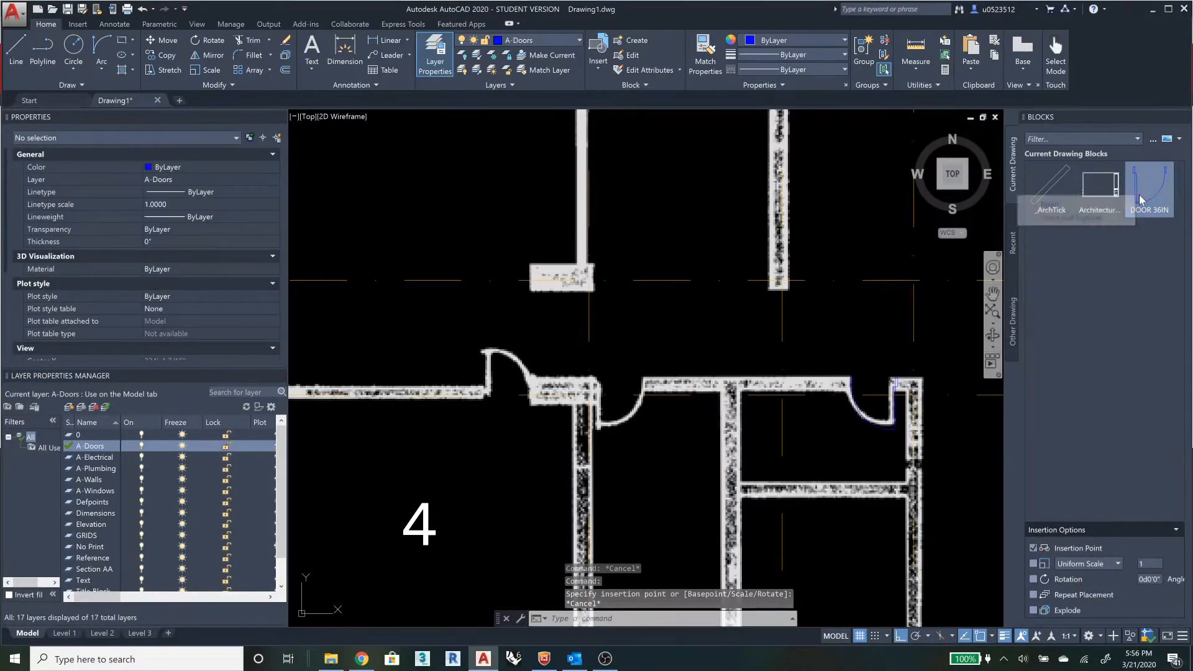
left_click(1094, 218)
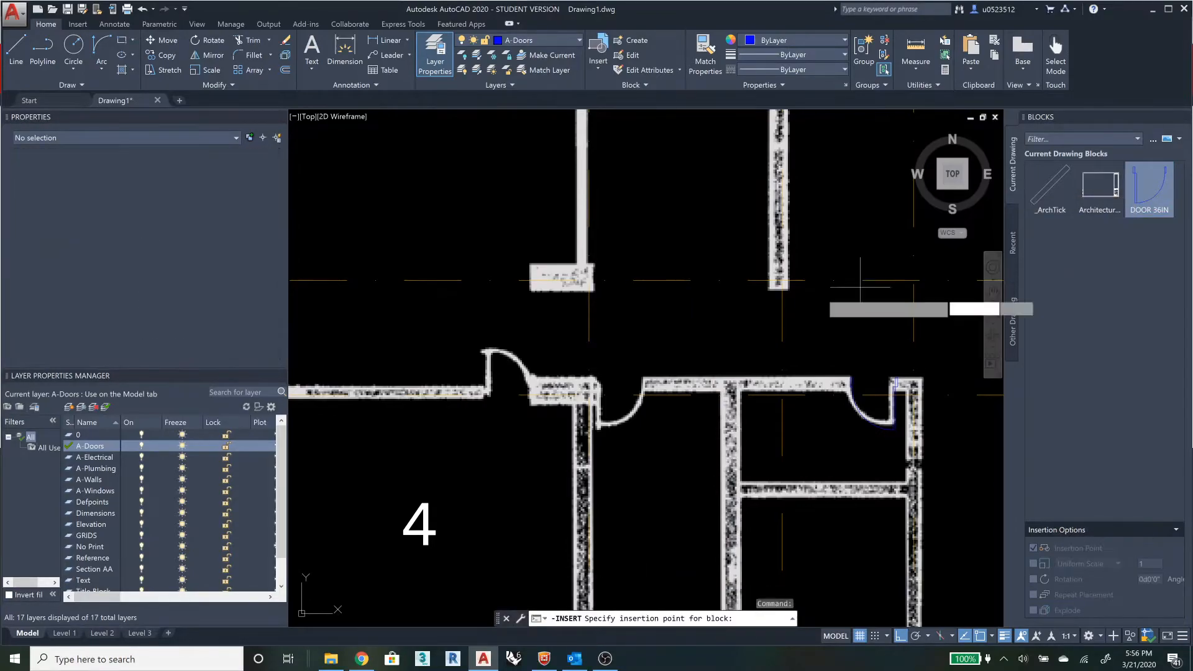
left_click(714, 318)
- Move the exploded door's latch-side jamb 2" horizontally toward the hinge-side jamb
scroll(734, 336, "up", 2)
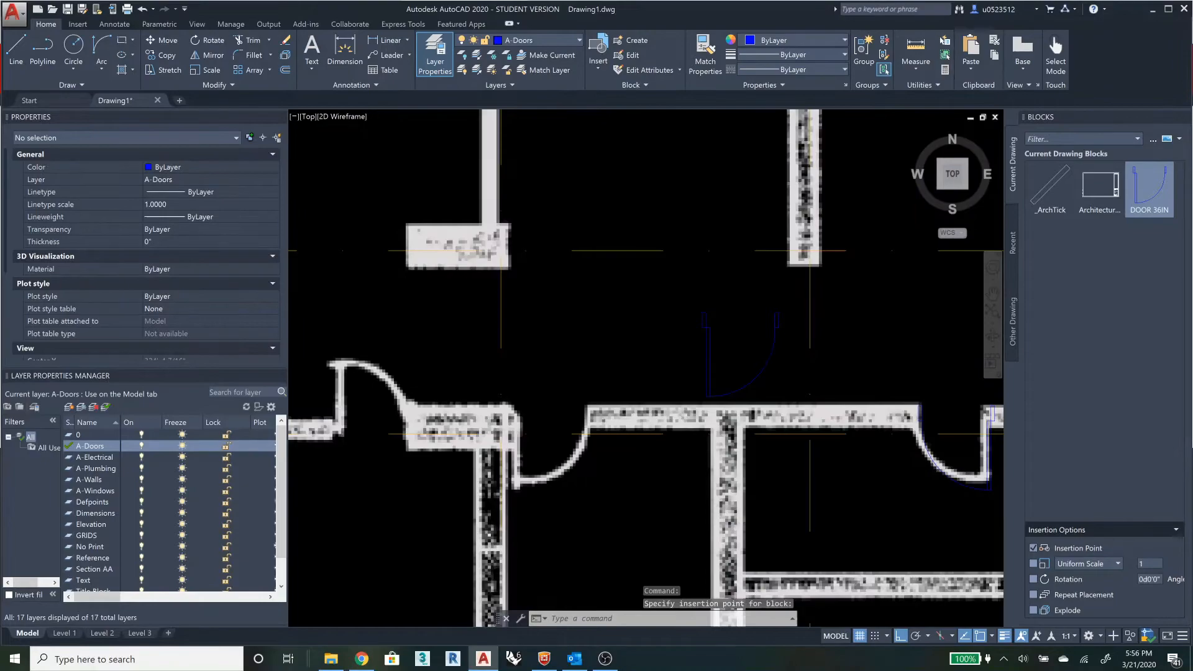
scroll(707, 331, "up", 2)
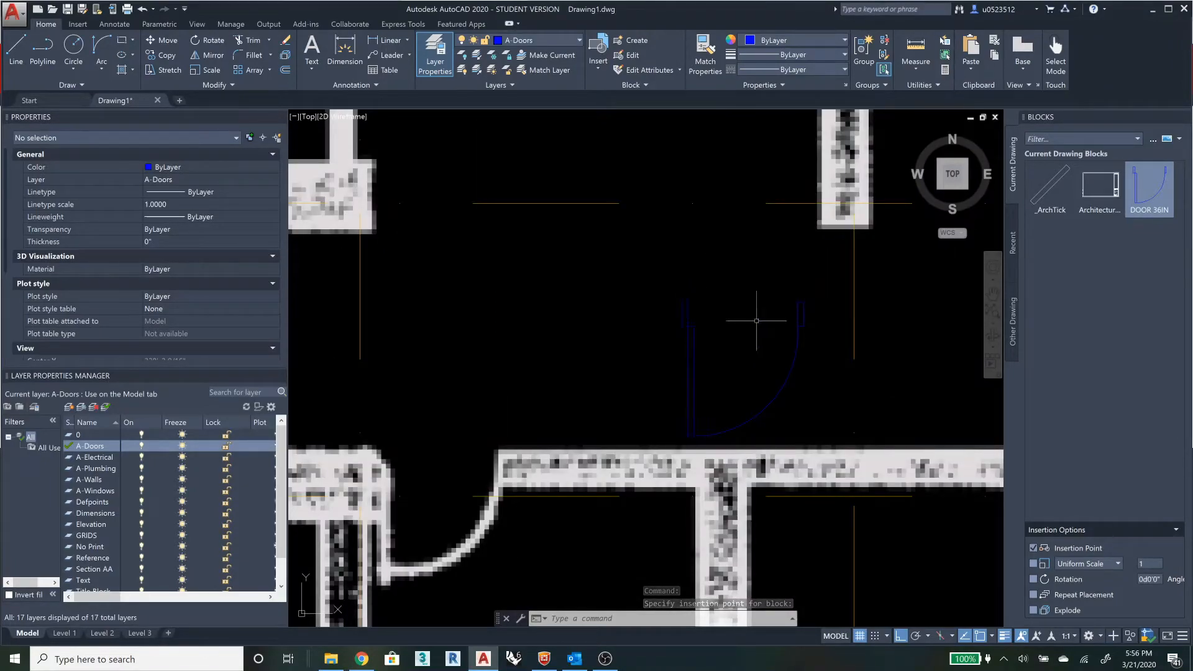
left_click(810, 321)
left_click(800, 313)
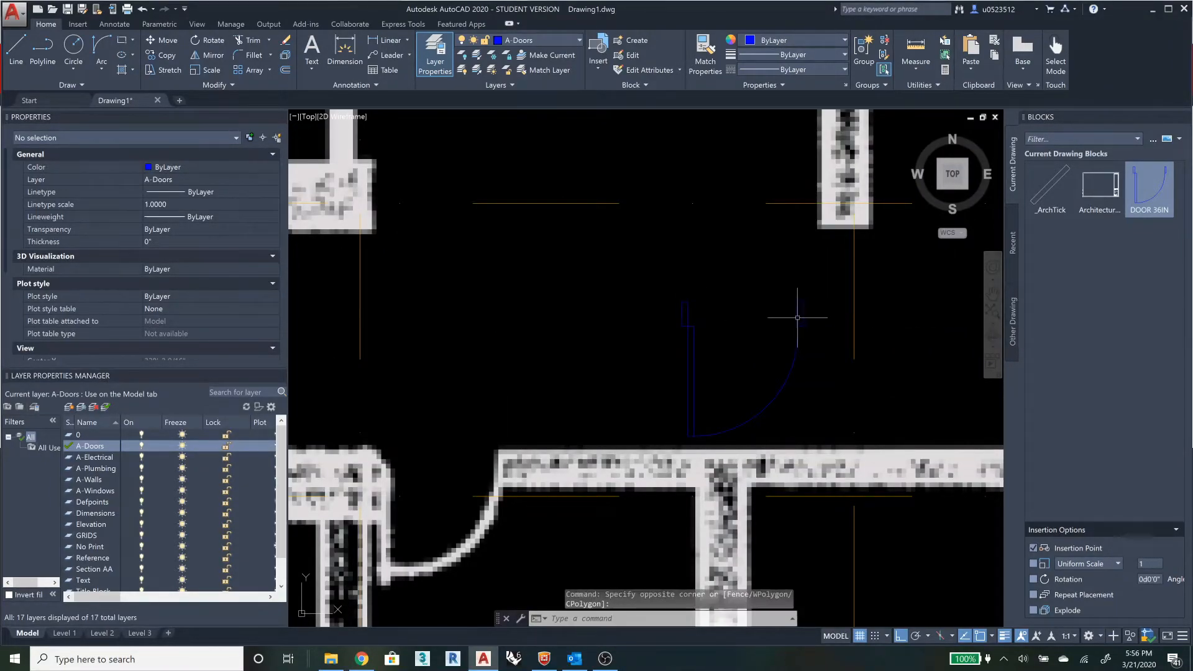
left_click(162, 40)
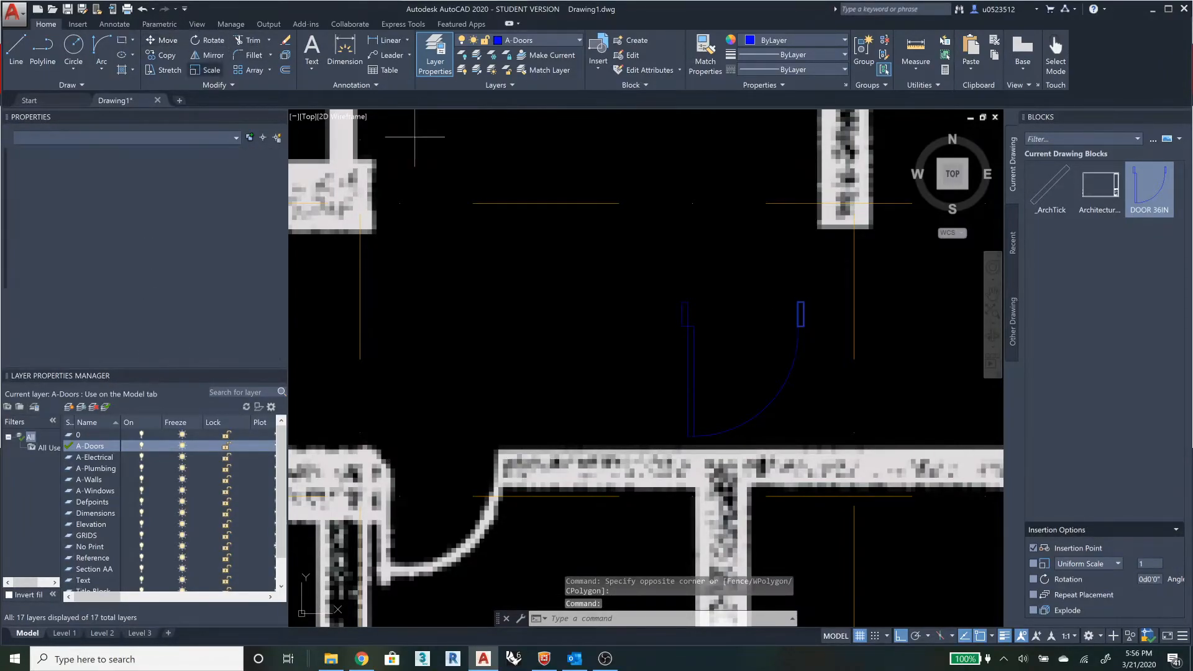
left_click(796, 304)
type("2")
key("Return")
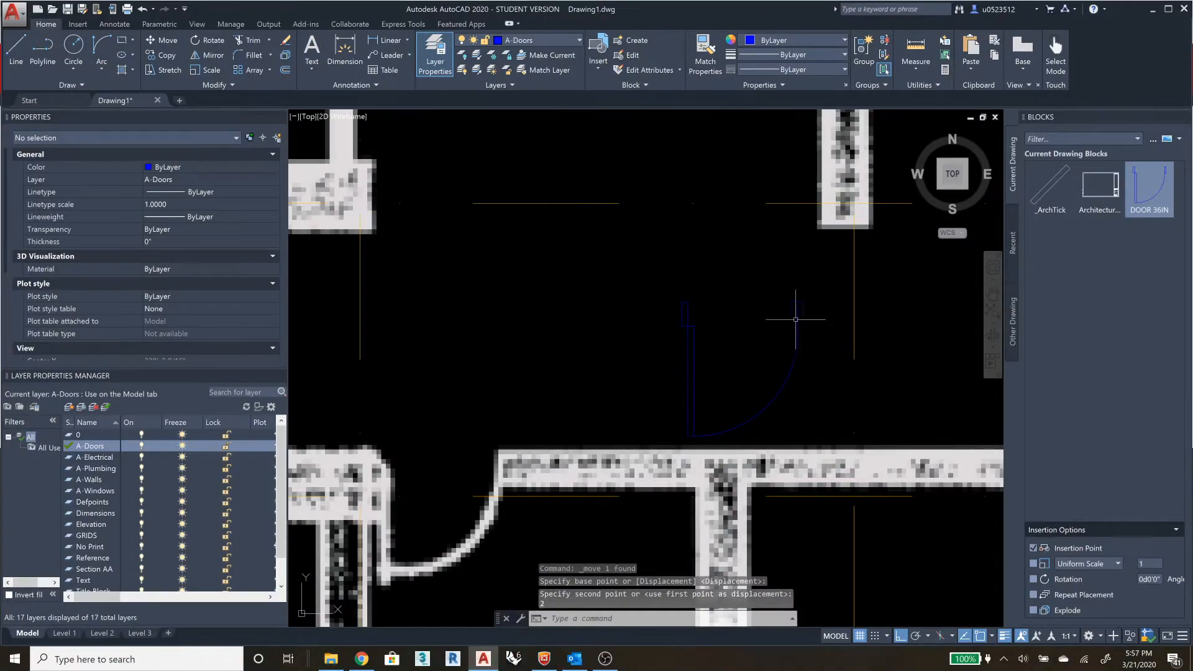
- Delete the exploded door's swing arc and draw a start-end-direction arc from the leaf's free end to the shifted jamb's inner corner
left_click(802, 333)
left_click(796, 337)
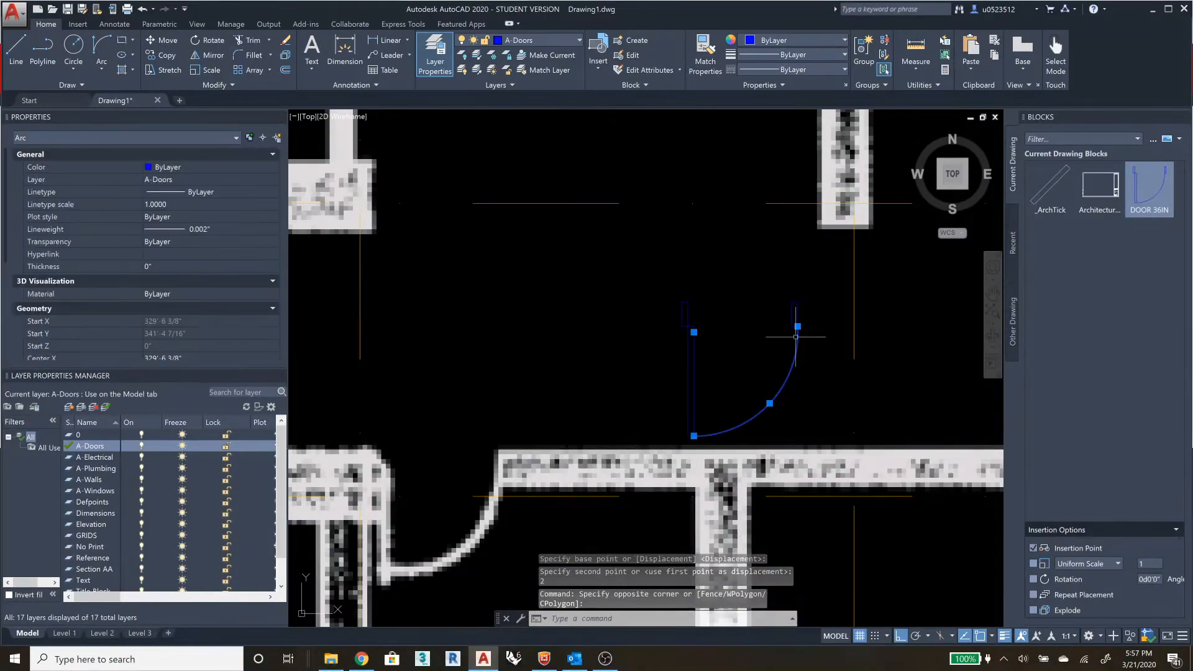
key("Delete")
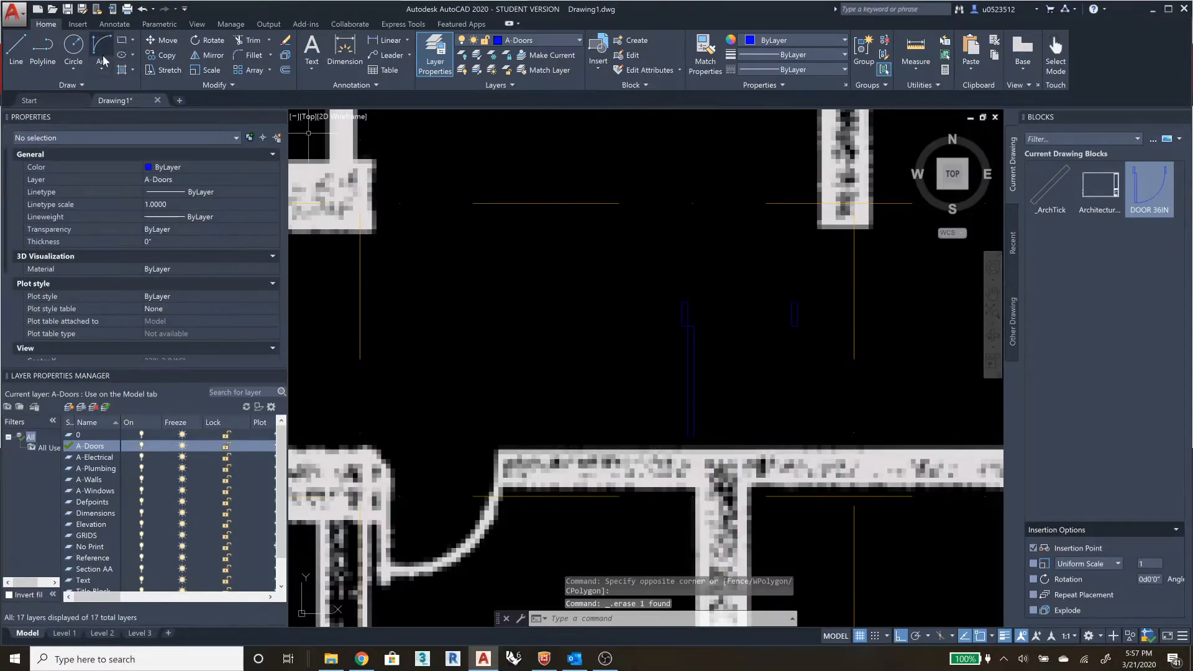
left_click(104, 60)
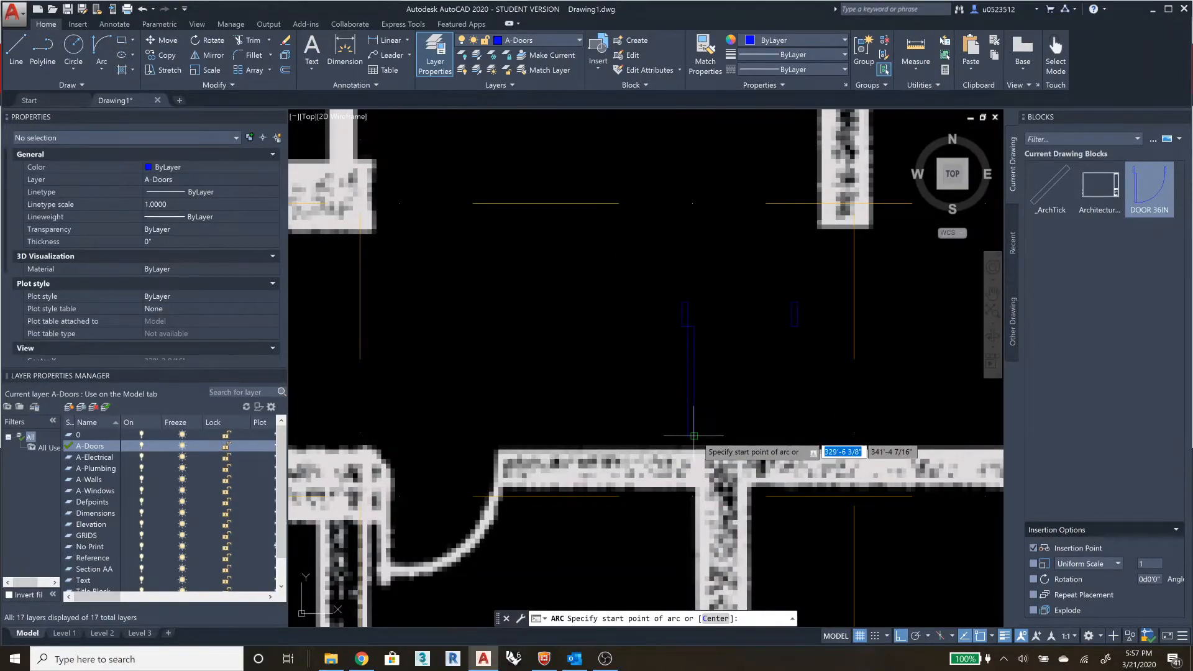
left_click(694, 437)
left_click(795, 326)
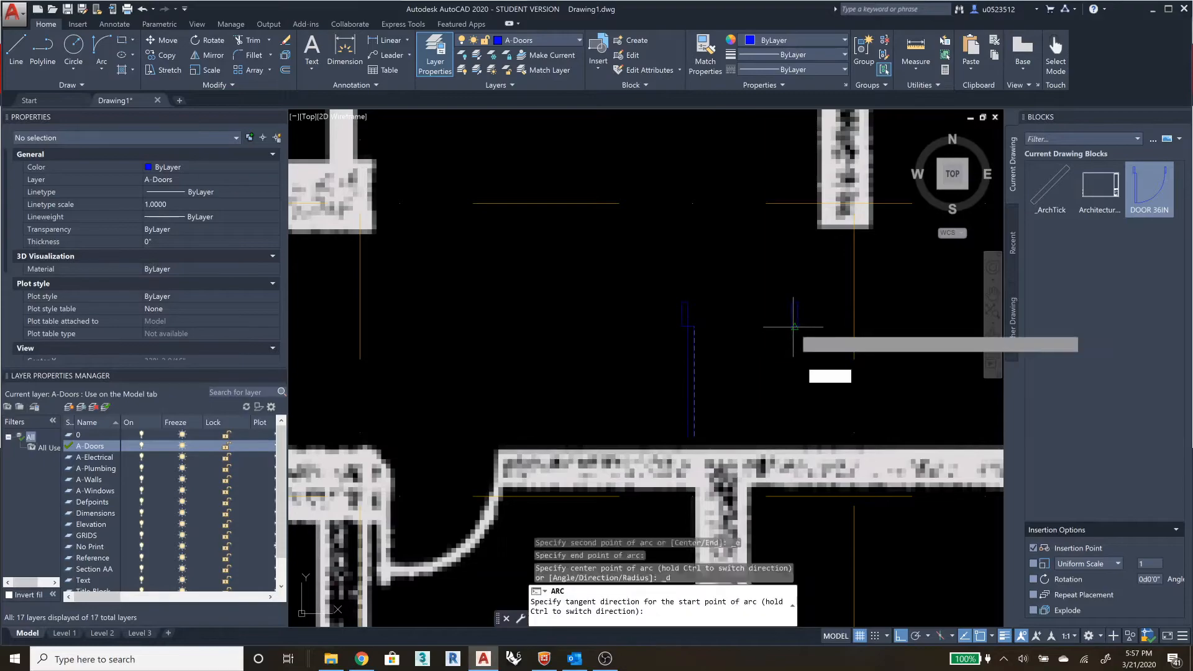
left_click(789, 380)
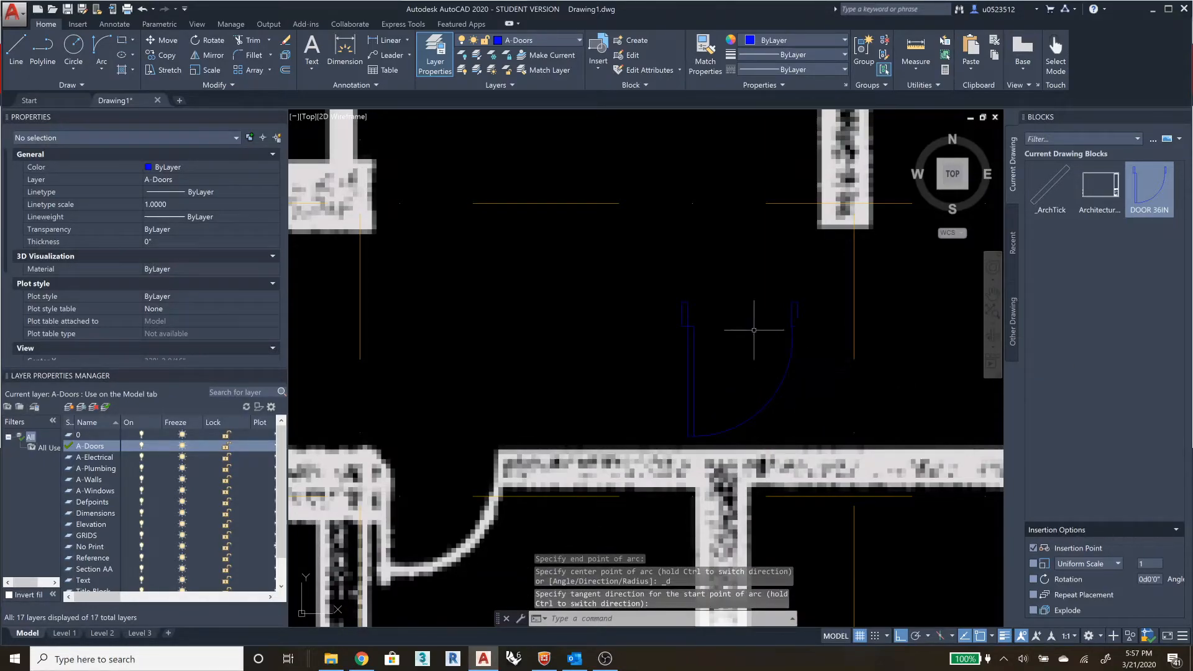
left_click(812, 278)
left_click(799, 297)
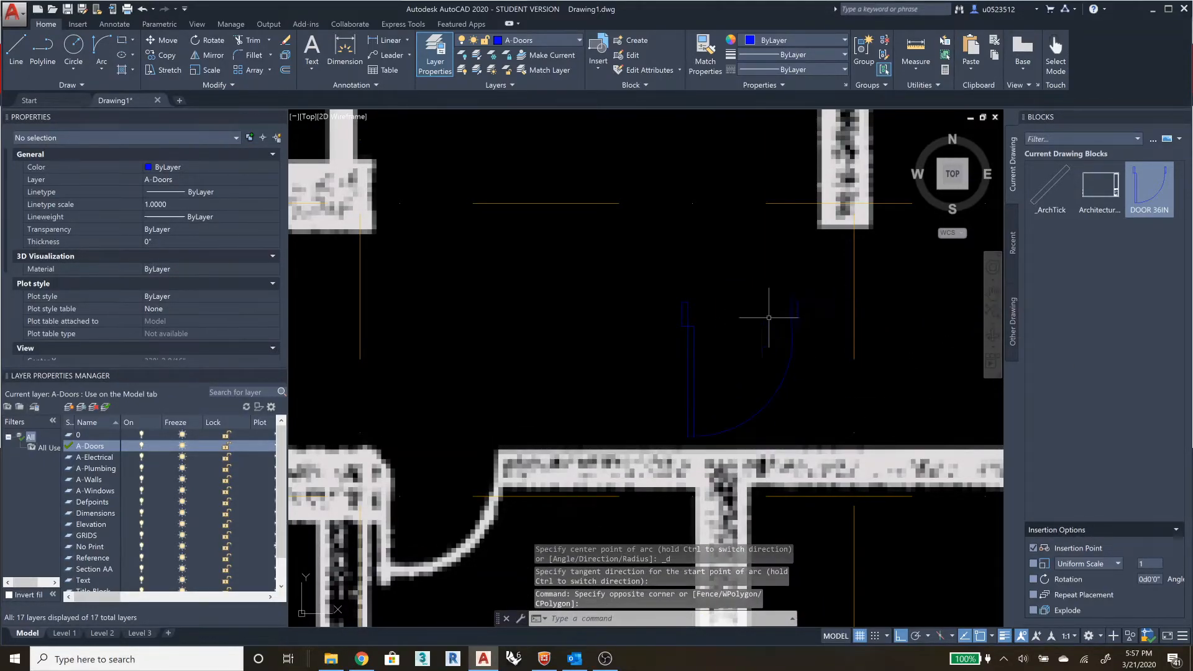
left_click(691, 432)
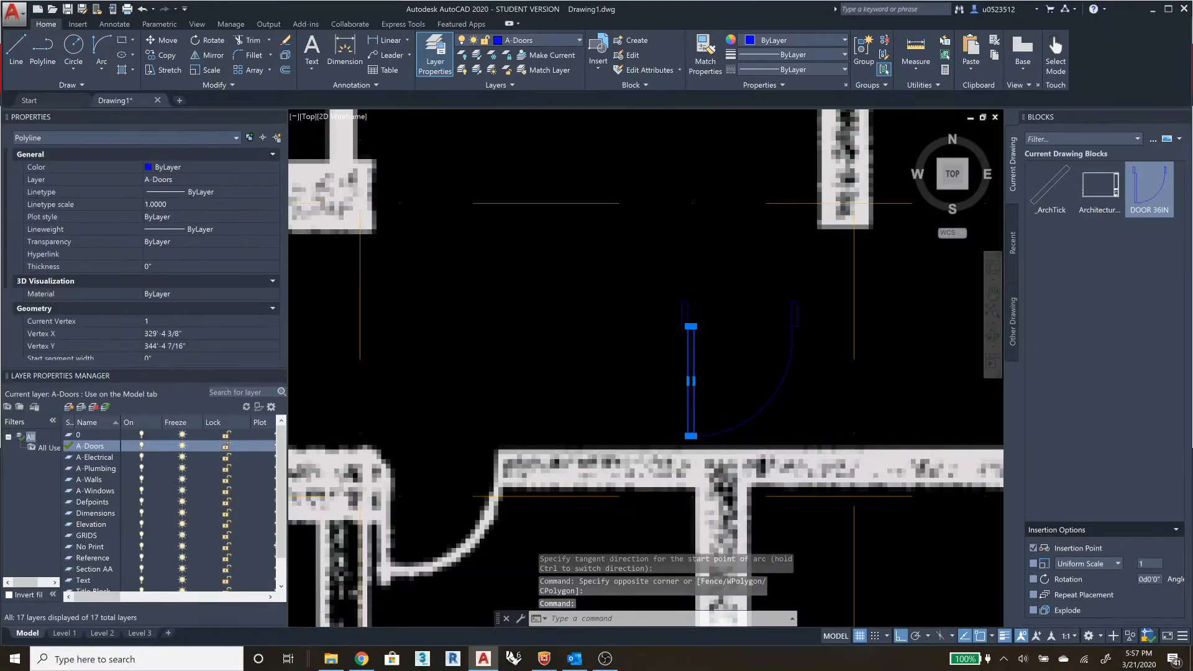
scroll(693, 439, "up", 2)
scroll(691, 439, "up", 2)
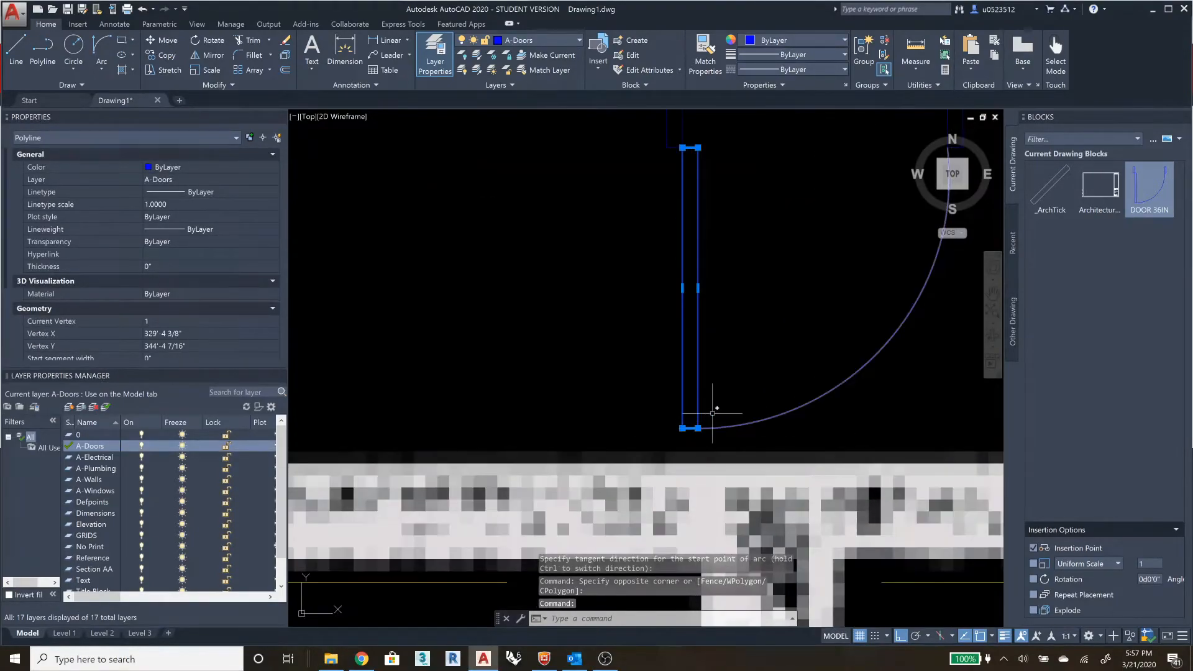
left_click(163, 40)
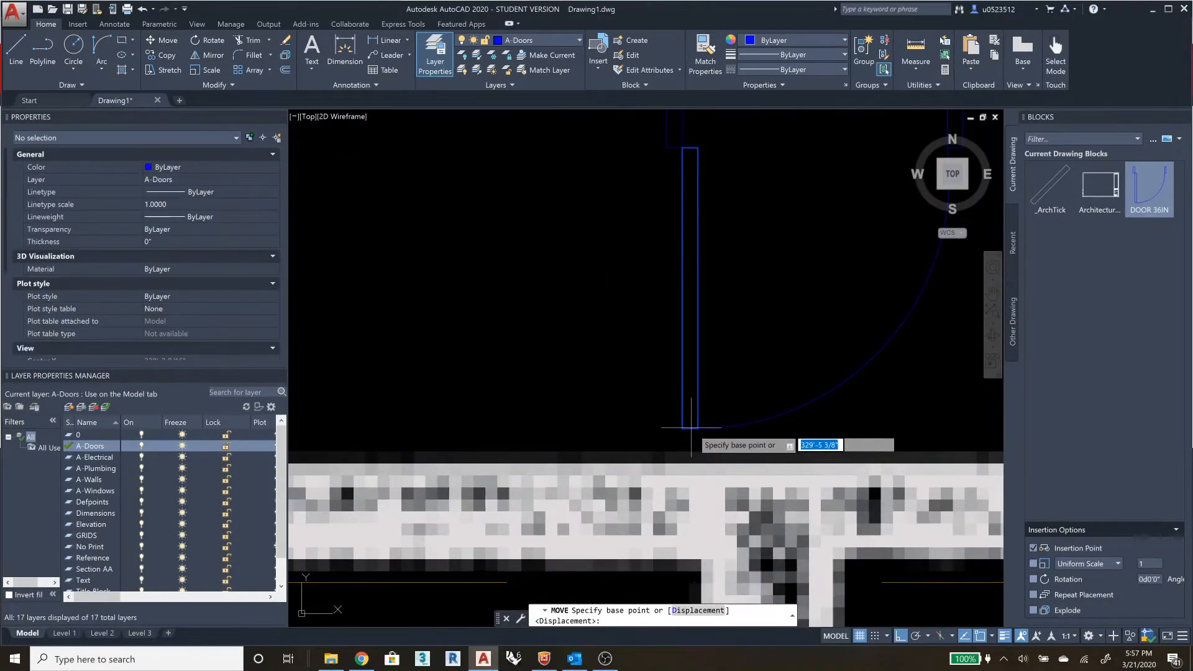
left_click(690, 427)
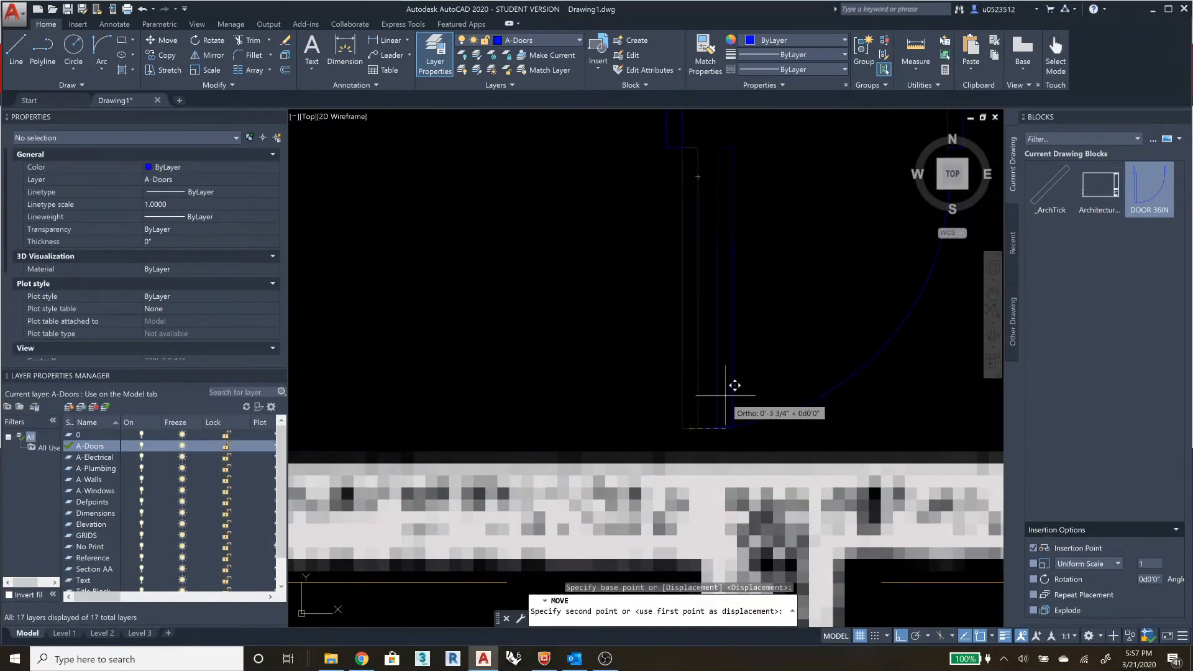
key("Escape")
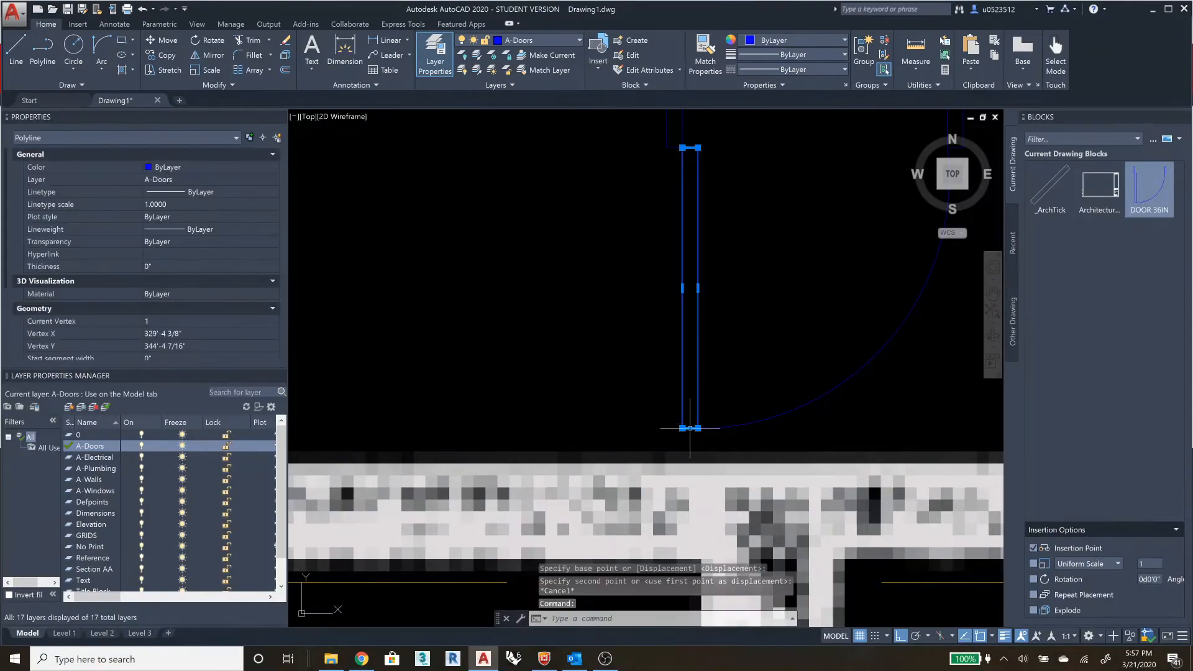
- Shorten the door leaf by 2" by stretching its free end straight up toward the hinge
left_click(690, 427)
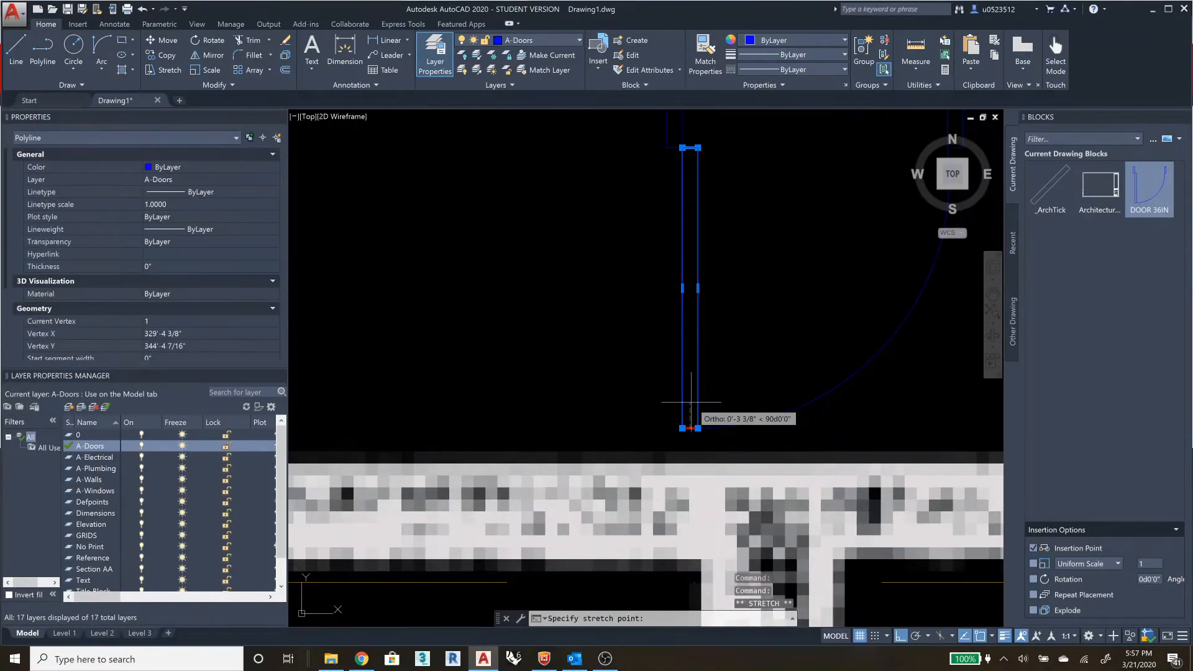
type("2")
key("Return")
key("Escape")
- Replace the swing arc with a start-end-direction arc from the shortened leaf's free corner to the latch-side jamb's lower inner corner
left_click(743, 432)
left_click(736, 408)
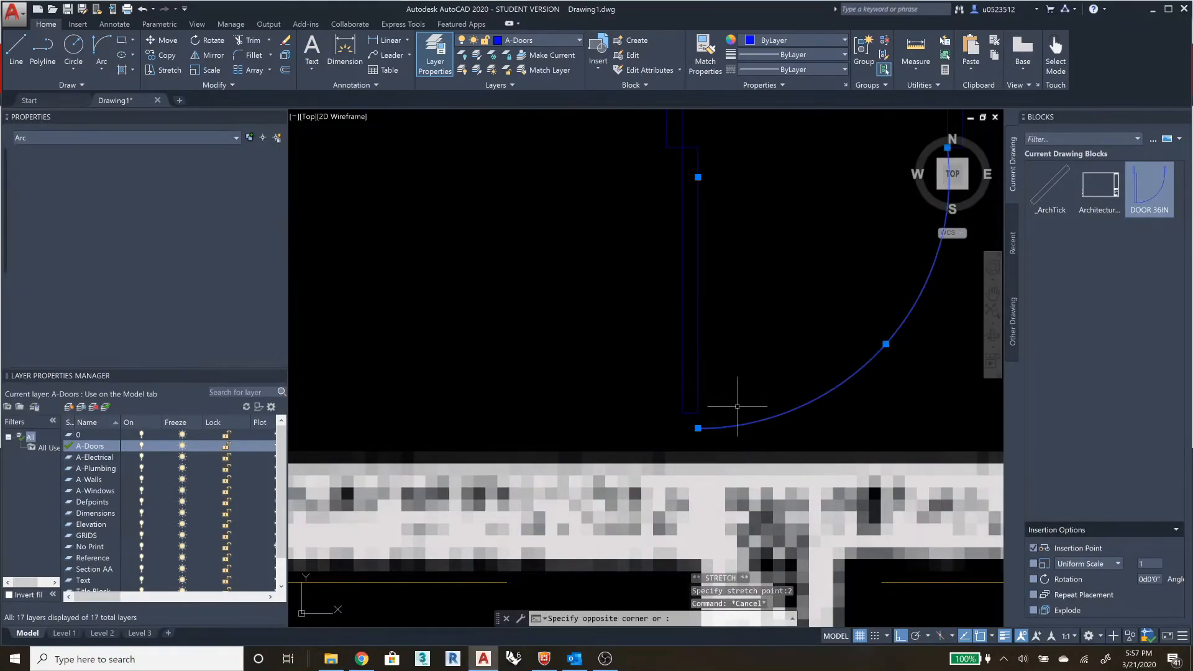
key("Delete")
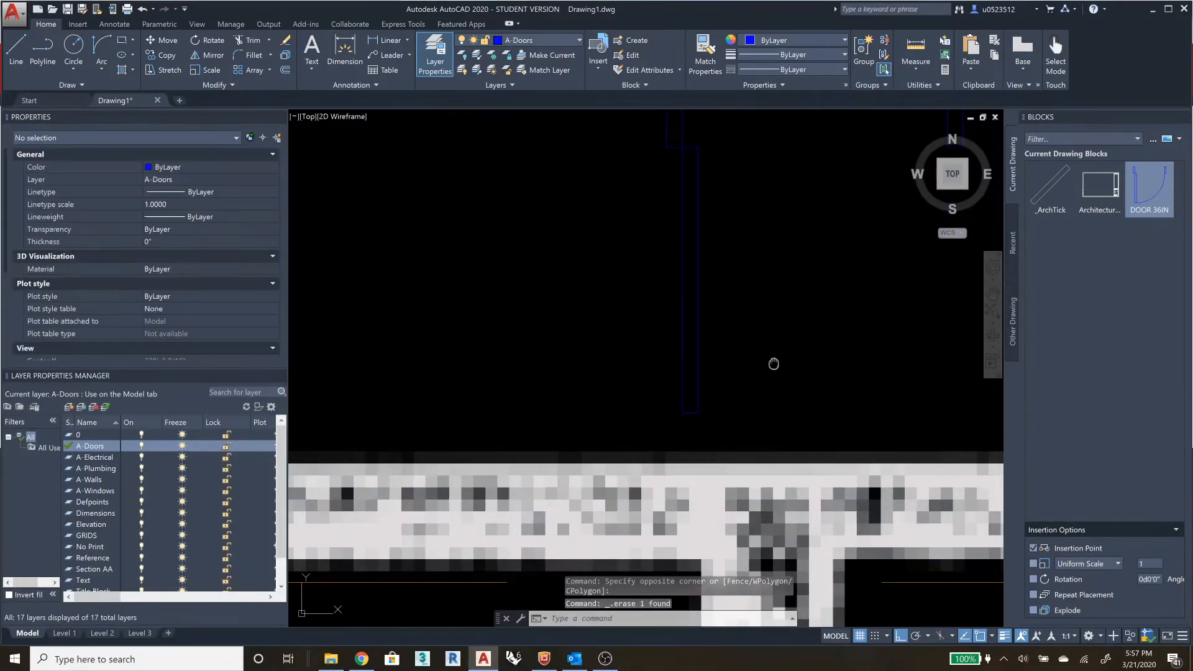
middle_click_drag(774, 364, 647, 439)
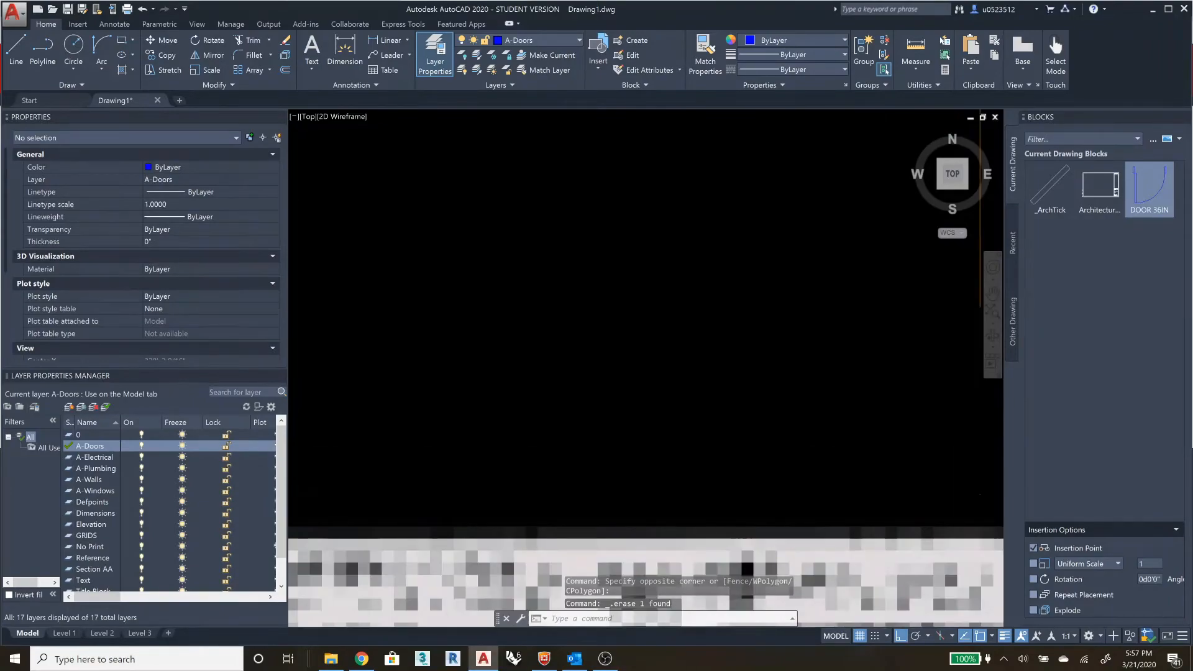
left_click(103, 42)
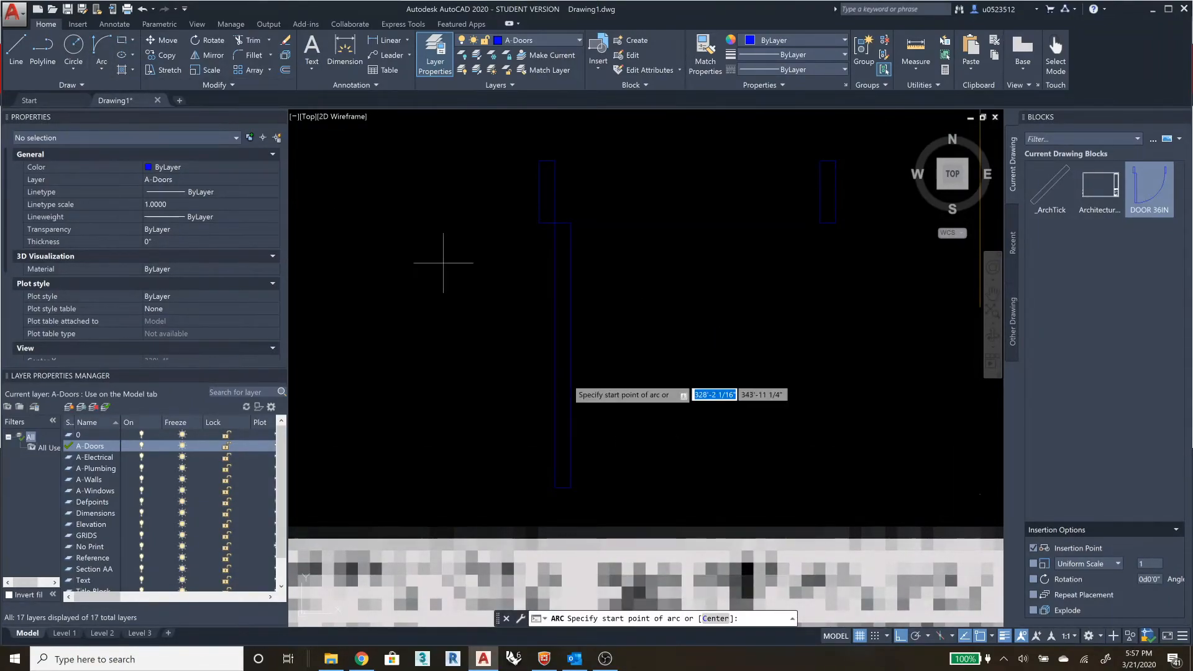
left_click(570, 488)
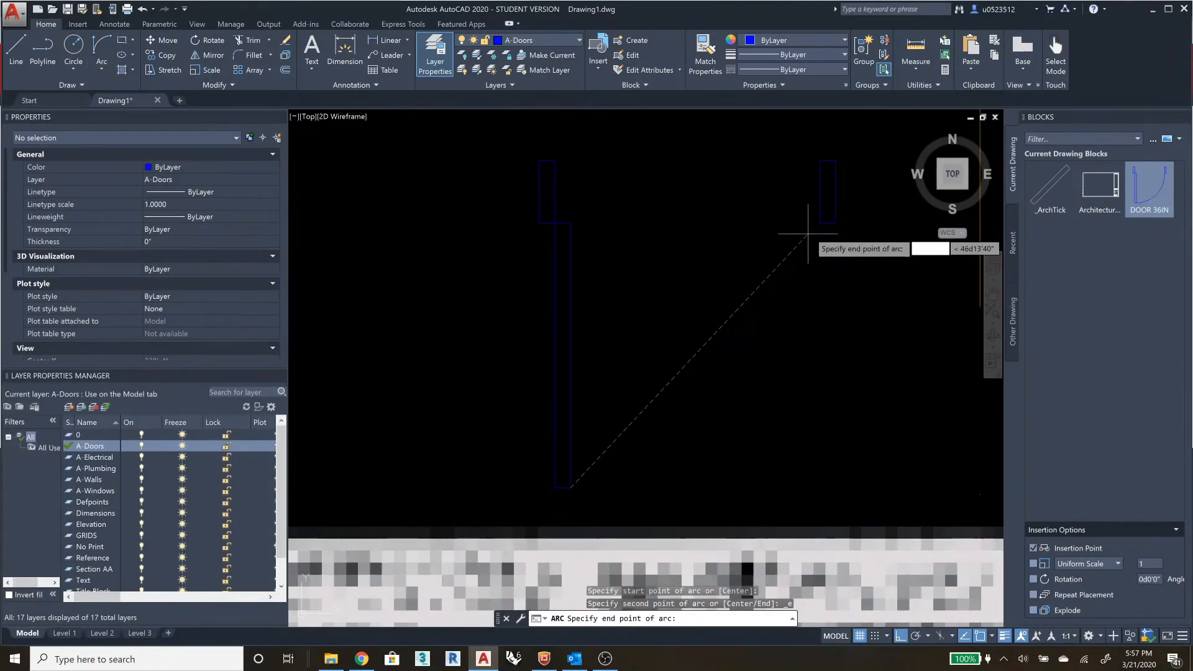
left_click(820, 222)
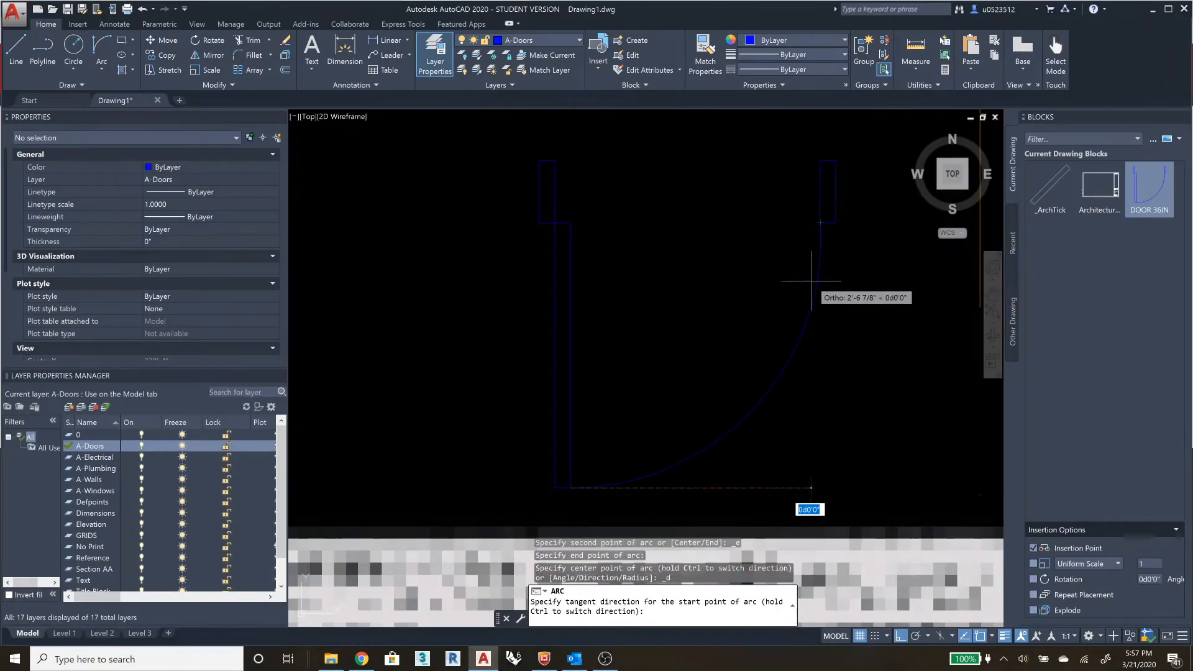
left_click(811, 281)
- Define the modified door's four objects as a block named DOOR 34IN, with its base point at the hinge-side jamb's upper-left corner
left_click(888, 142)
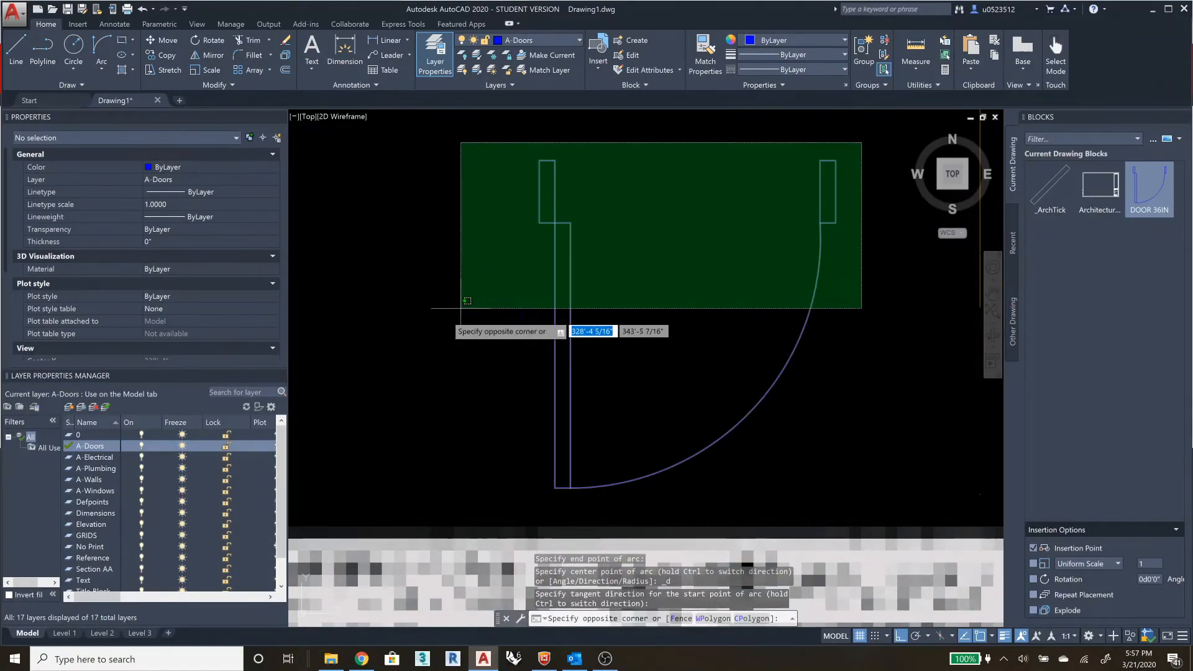
left_click(445, 312)
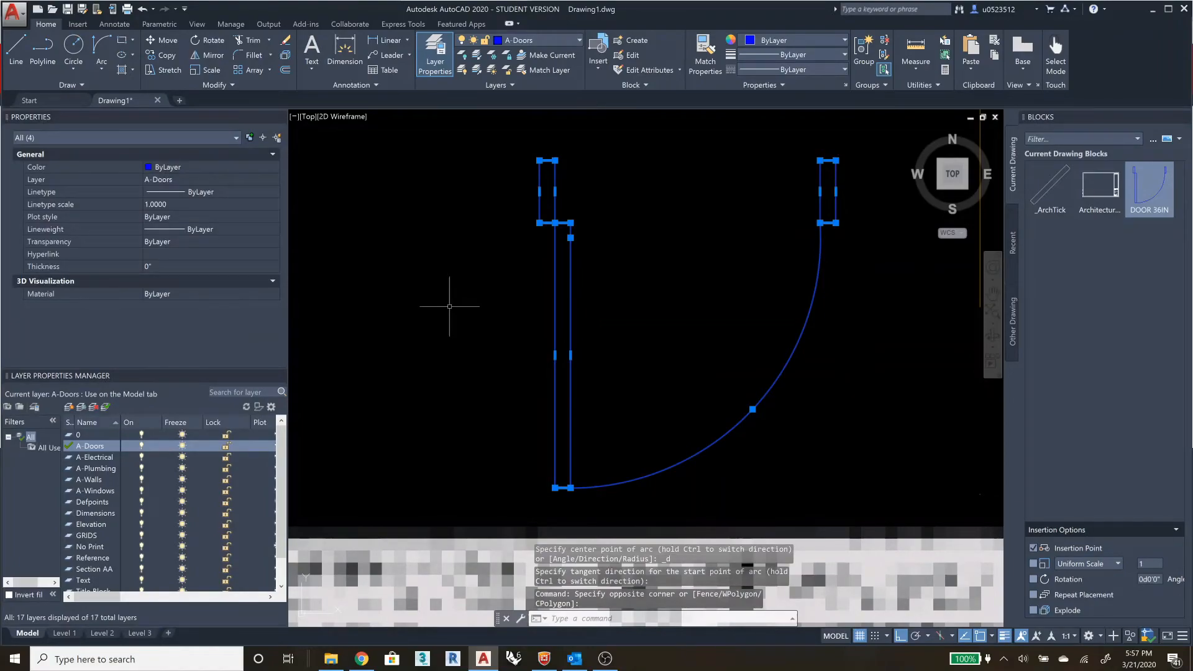
key("Return")
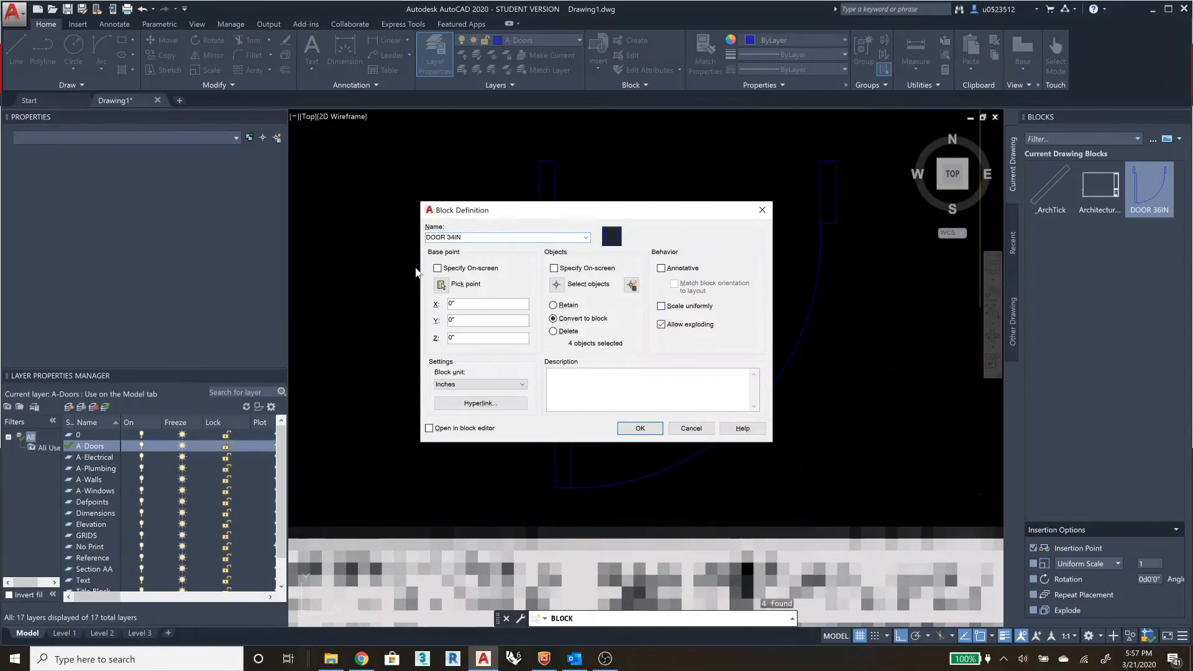
left_click(437, 269)
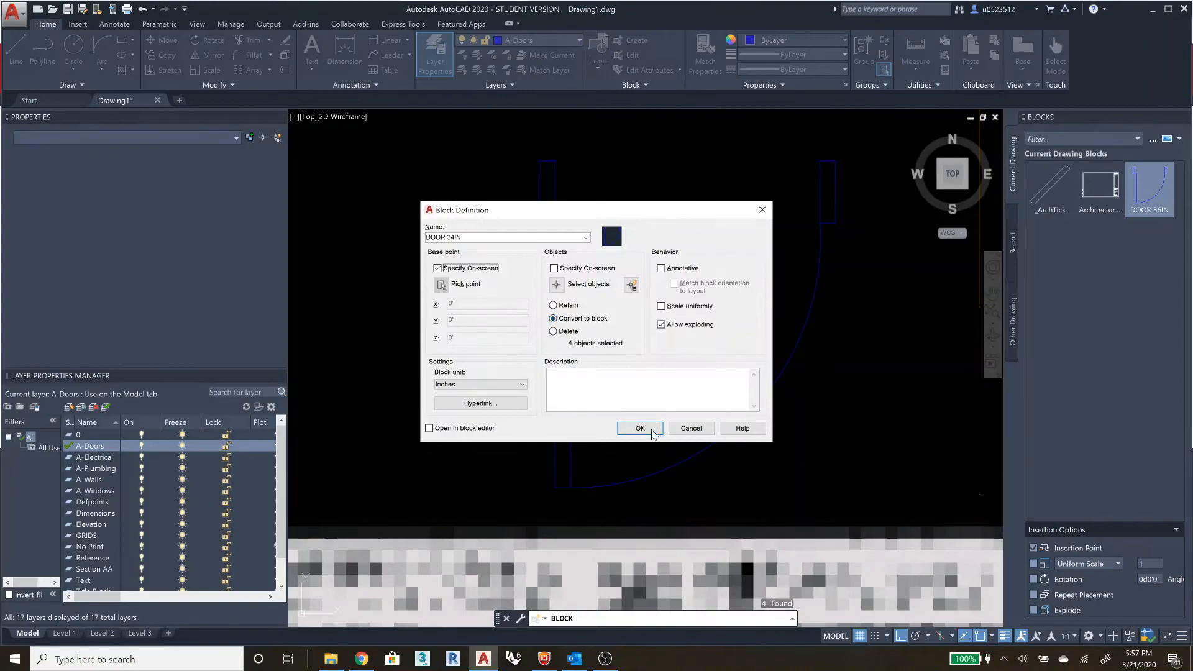
left_click(438, 269)
left_click(443, 284)
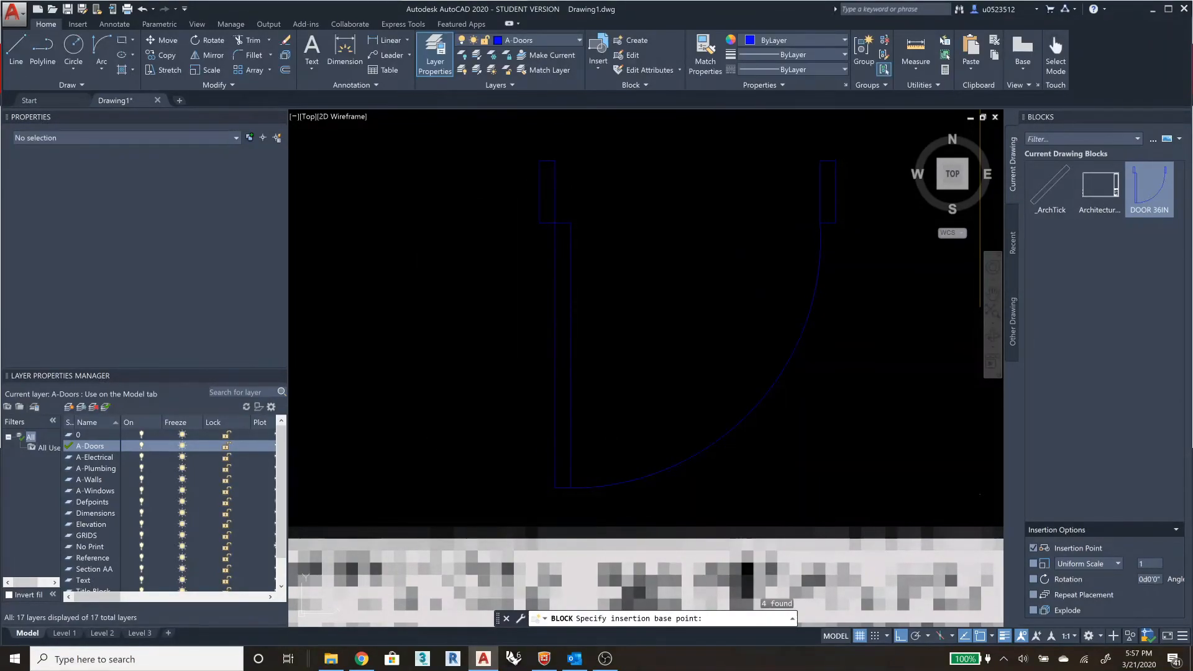
left_click(540, 161)
left_click(641, 427)
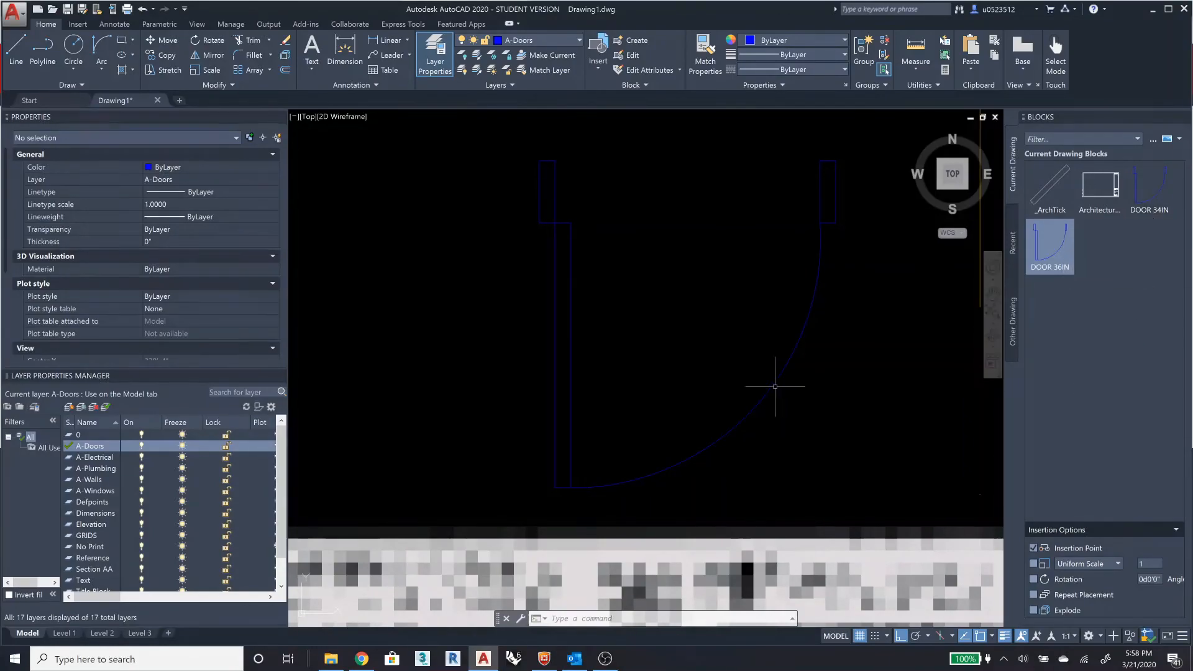
- Delete the 34-inch door block instance sitting above the floor plan's T-shaped wall junction
left_click(555, 224)
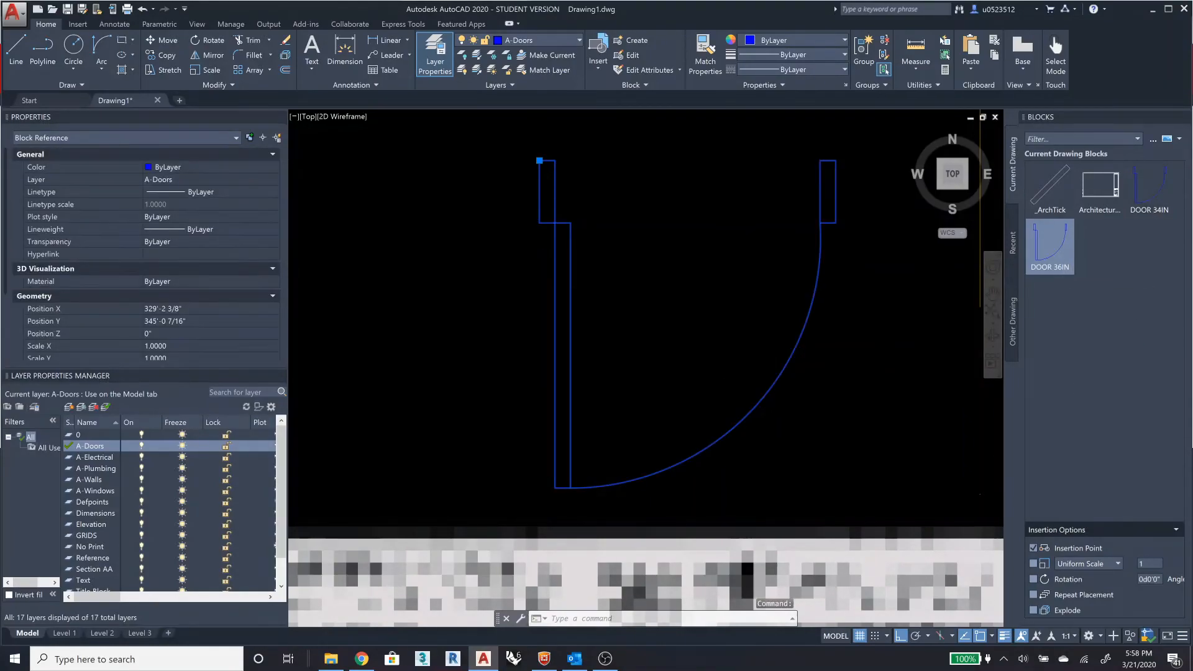
scroll(592, 295, "down", 2)
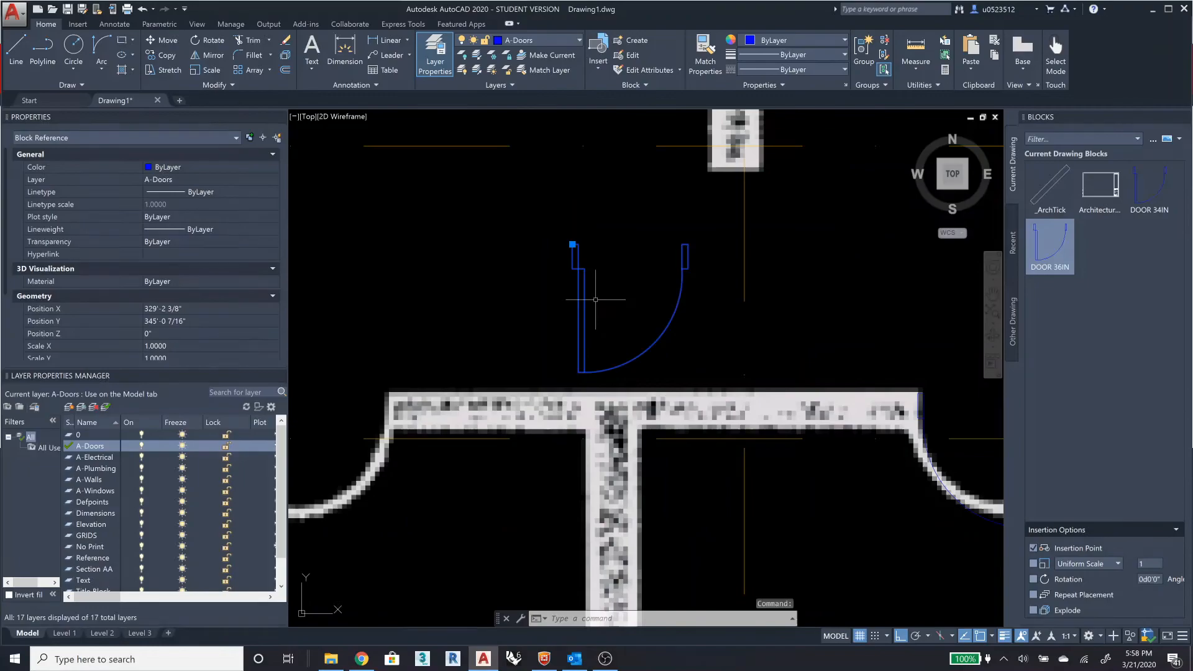
key("Delete")
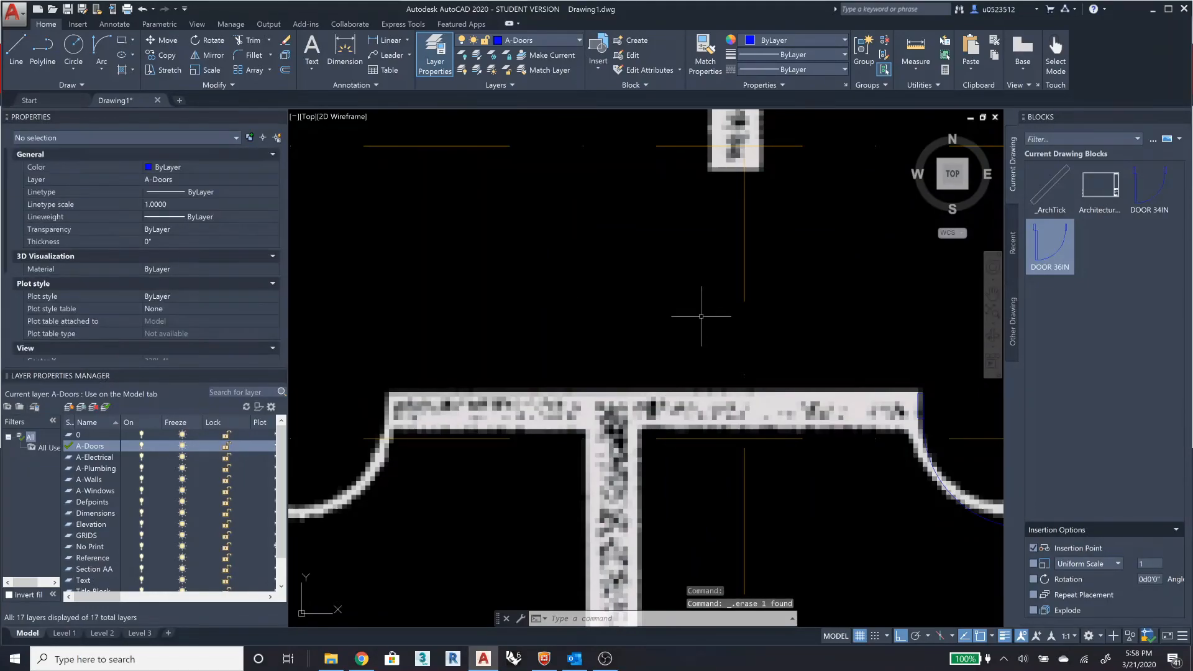
scroll(662, 317, "down", 5)
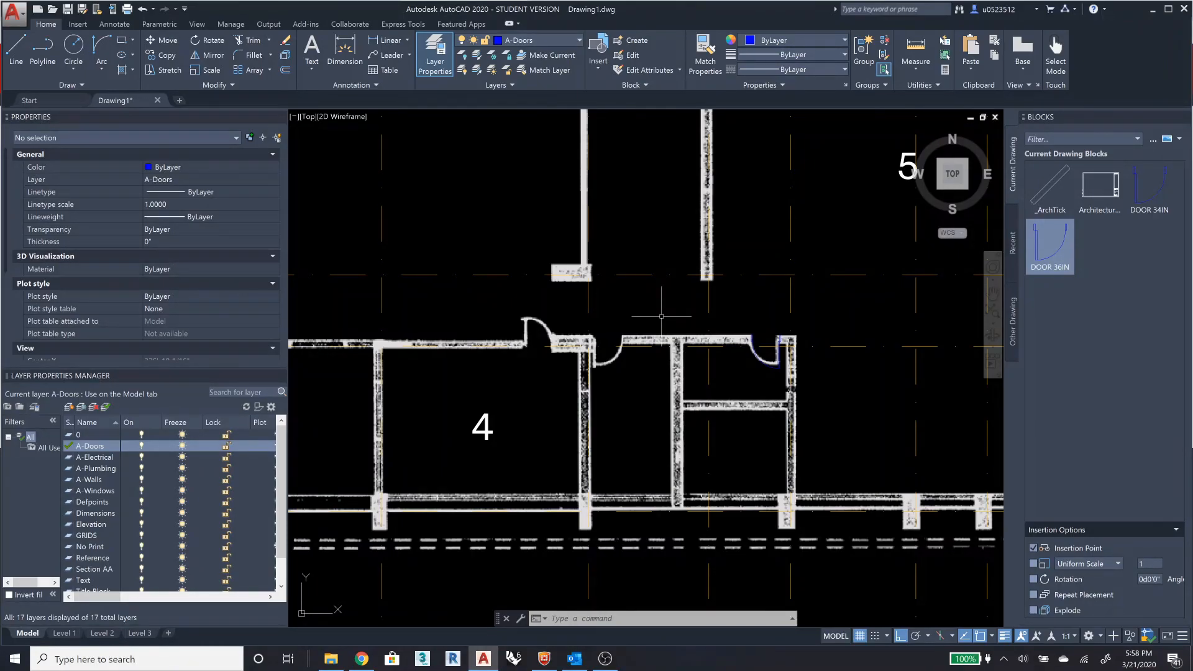
left_click(605, 658)
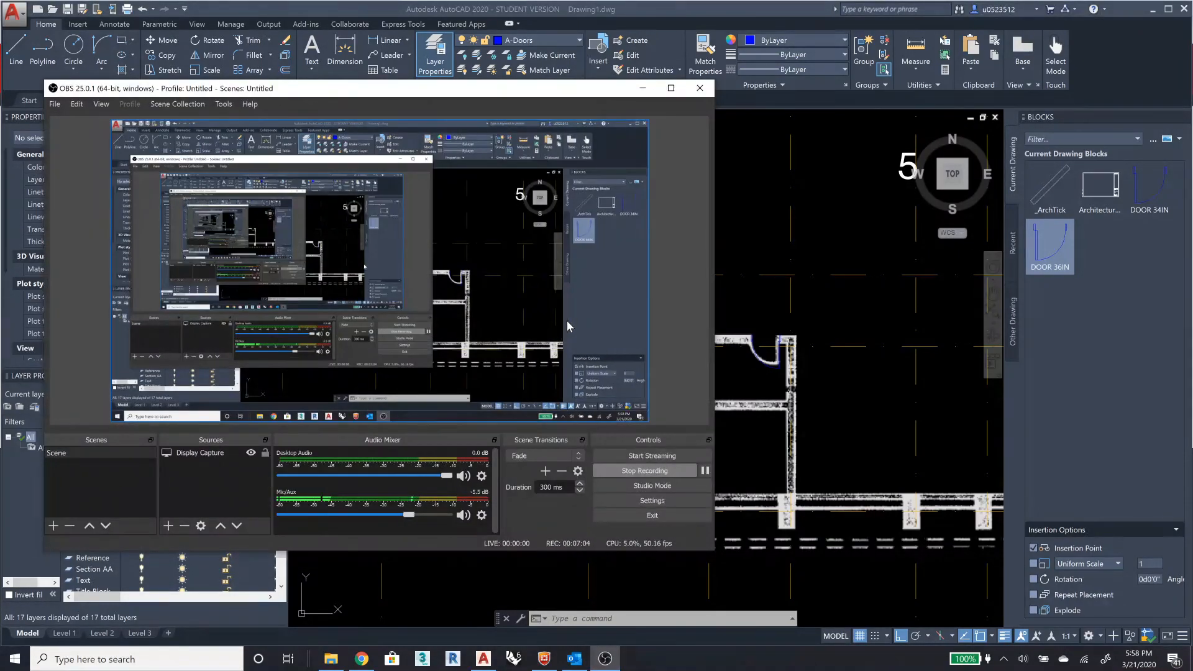